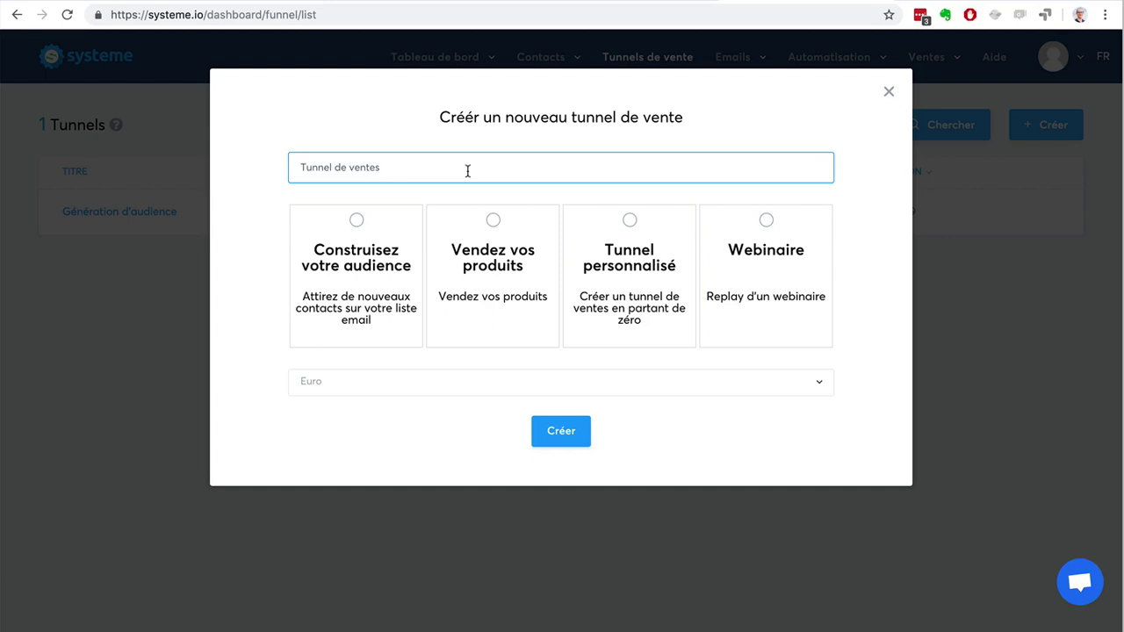
# Create the "Tunnel de ventes" funnel as "Vendez vos produits" and choose the "Clean" template headed "Nom du produit" for the order form
pyautogui.click(496, 221)
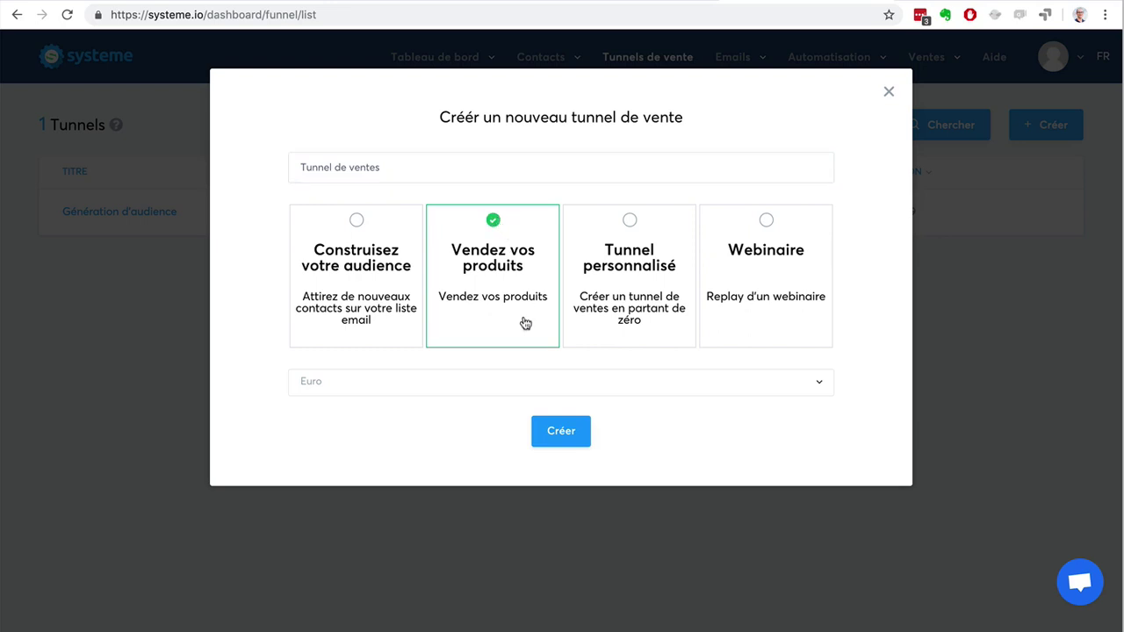
pyautogui.click(570, 431)
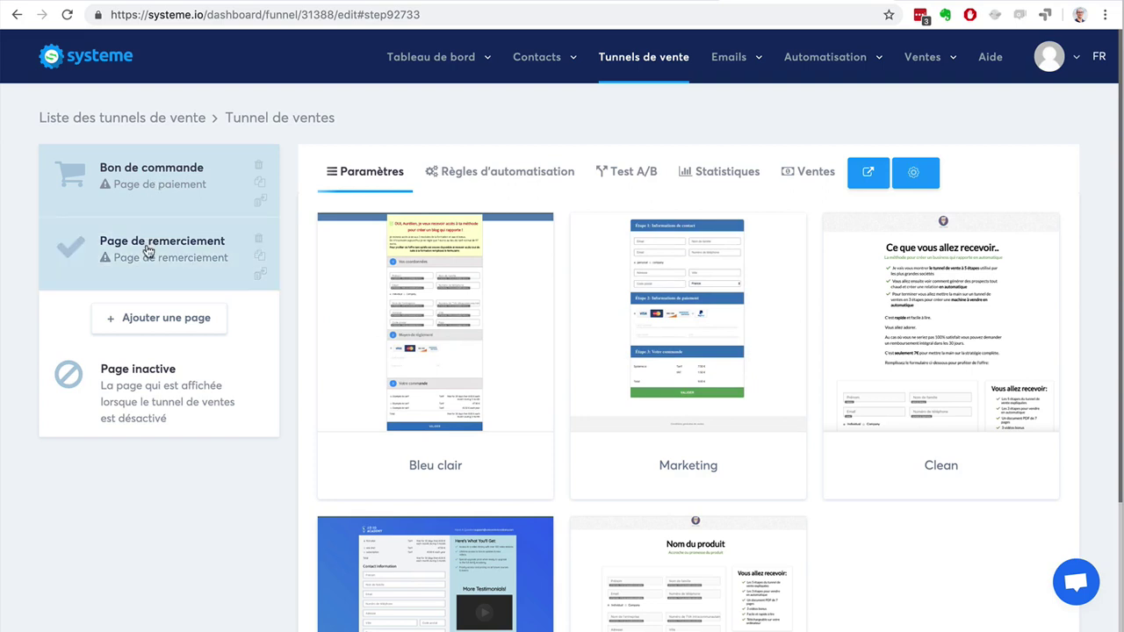
pyautogui.scroll(-3, 966, 394)
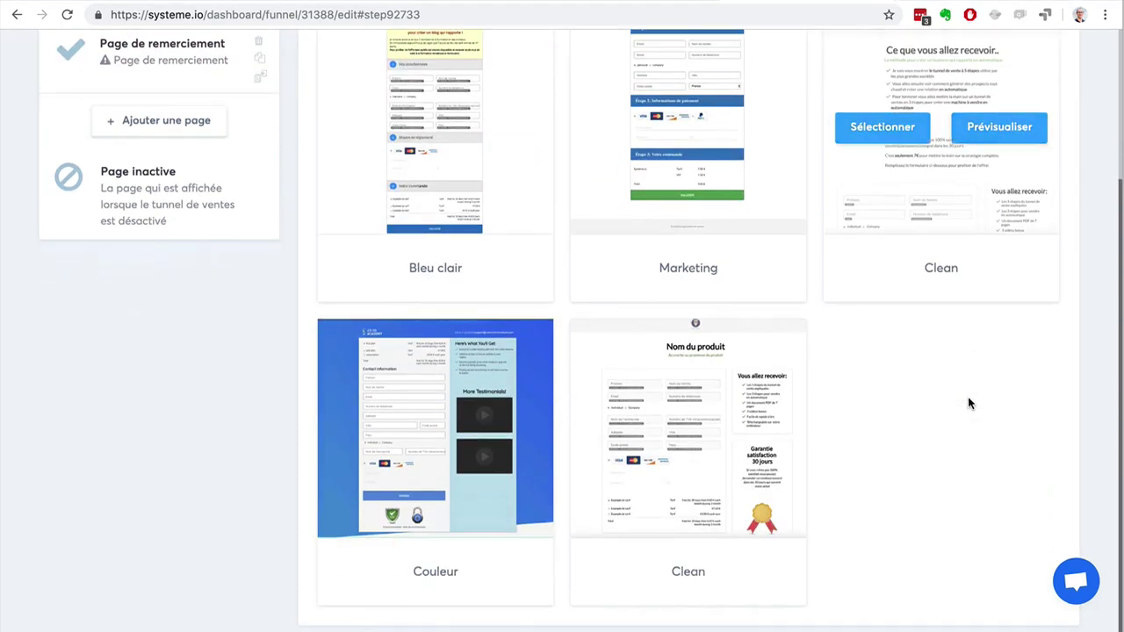
pyautogui.click(629, 434)
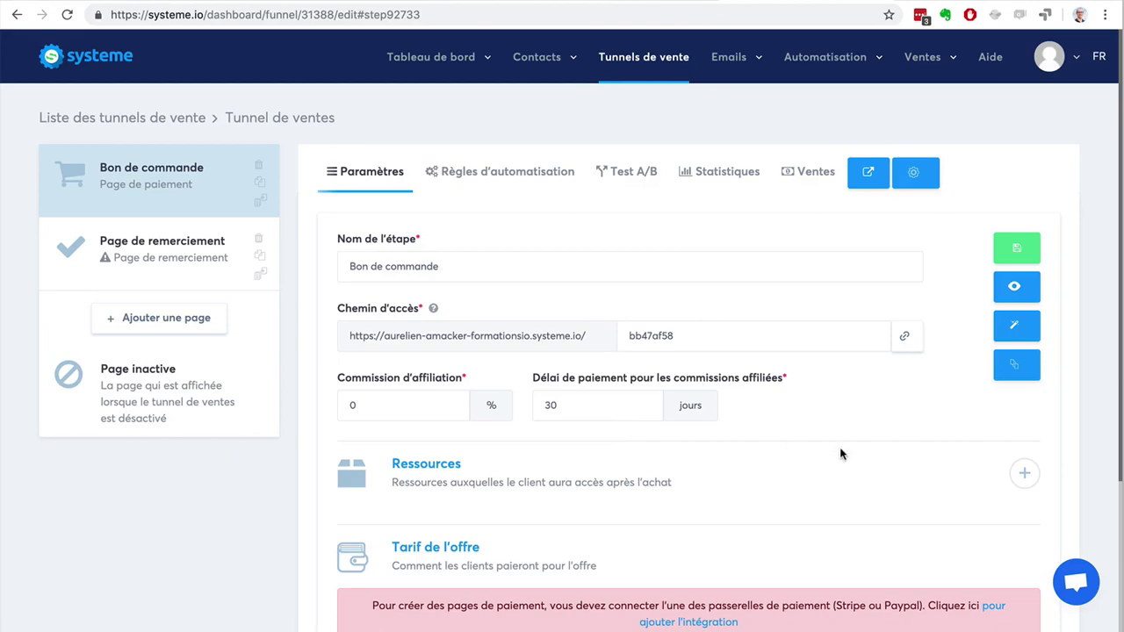
# Review the order form's resource, pricing and discount settings and open its page in the editor
pyautogui.scroll(-3, 839, 453)
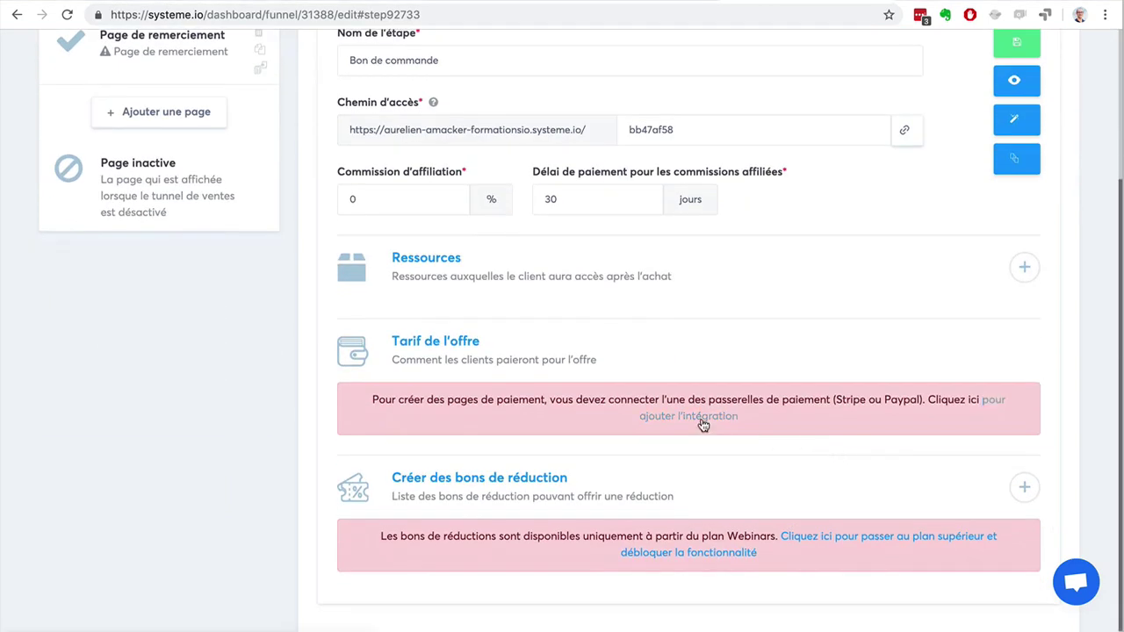
pyautogui.doubleClick(848, 401)
pyautogui.click(1015, 122)
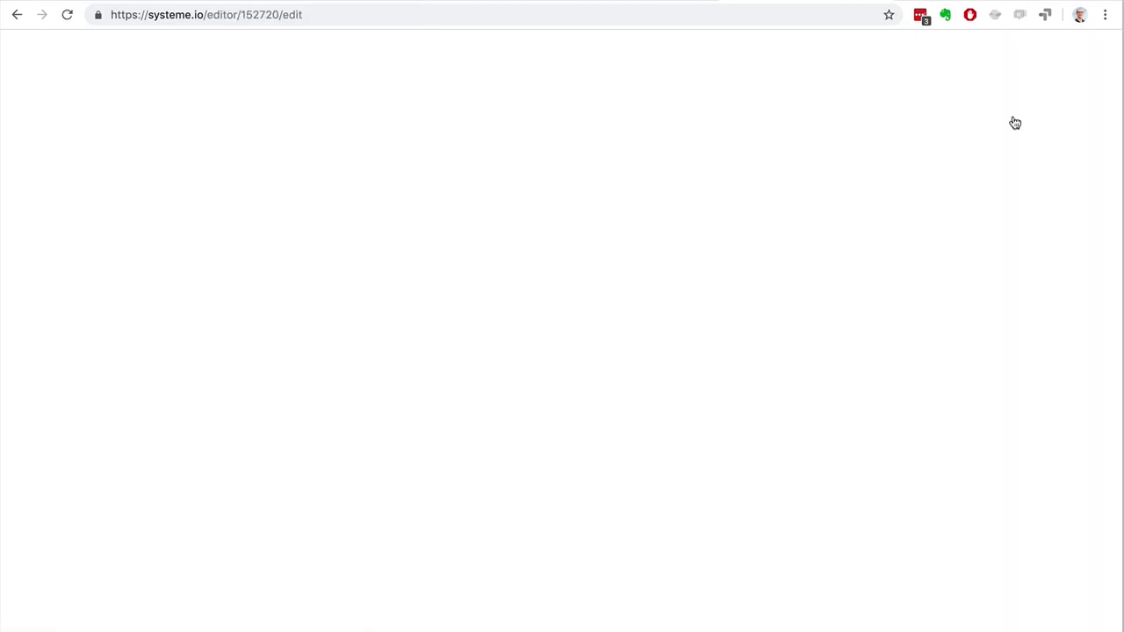
# Examine the order page's form fields, payment options, pricing and product title, and save and close the page
pyautogui.scroll(-3, 1076, 307)
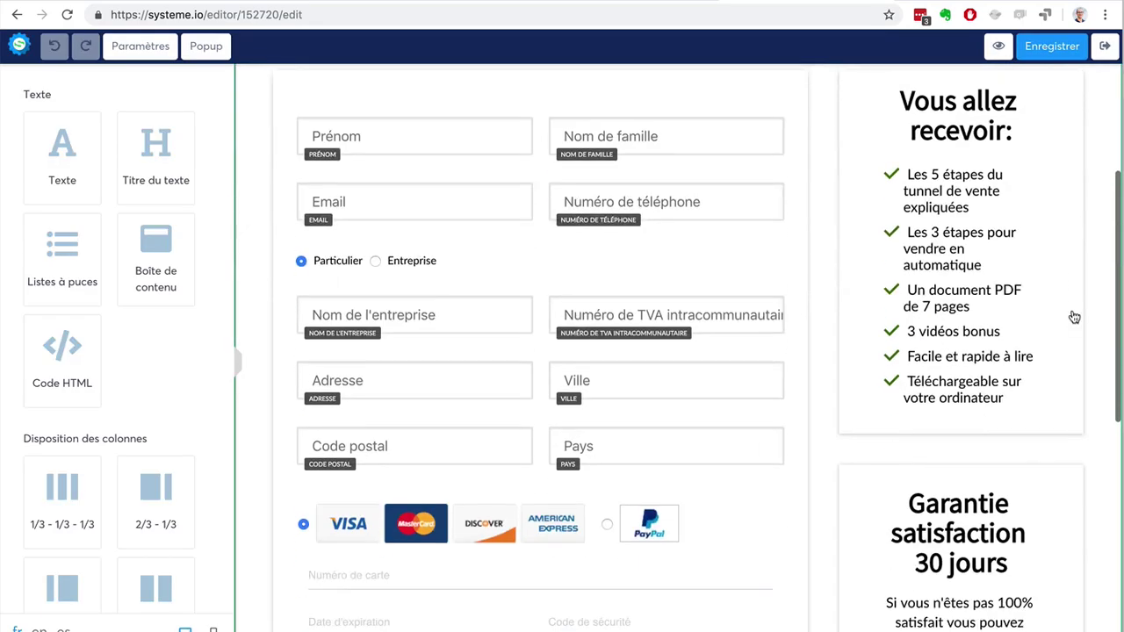
pyautogui.scroll(-4, 552, 261)
pyautogui.scroll(-1, 553, 263)
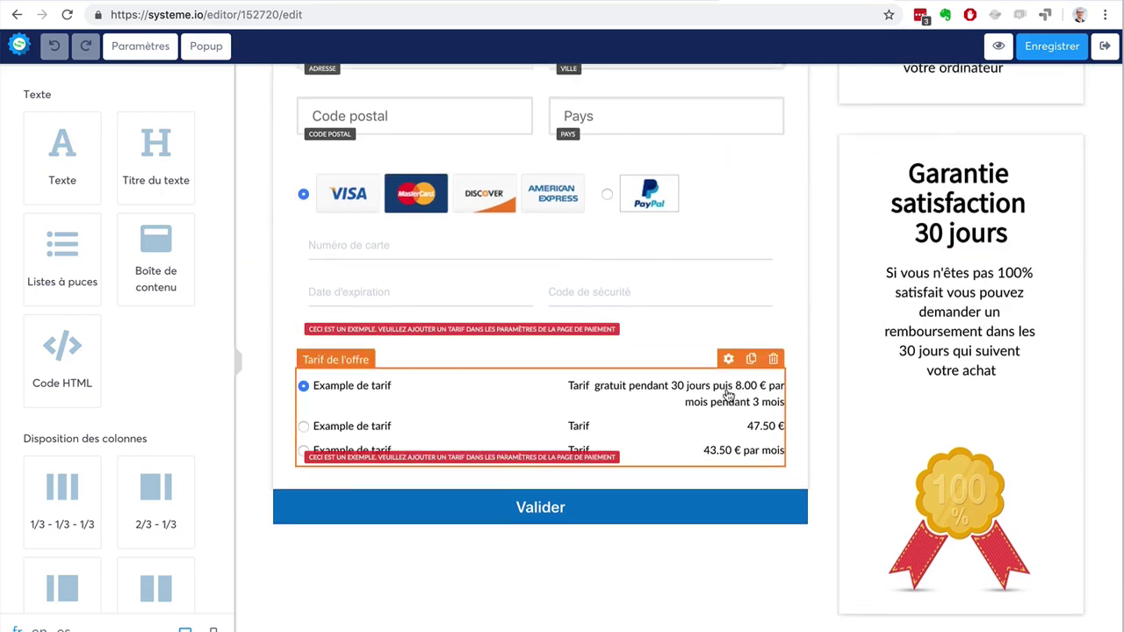
pyautogui.scroll(5, 728, 396)
pyautogui.scroll(4, 727, 392)
pyautogui.scroll(1, 727, 389)
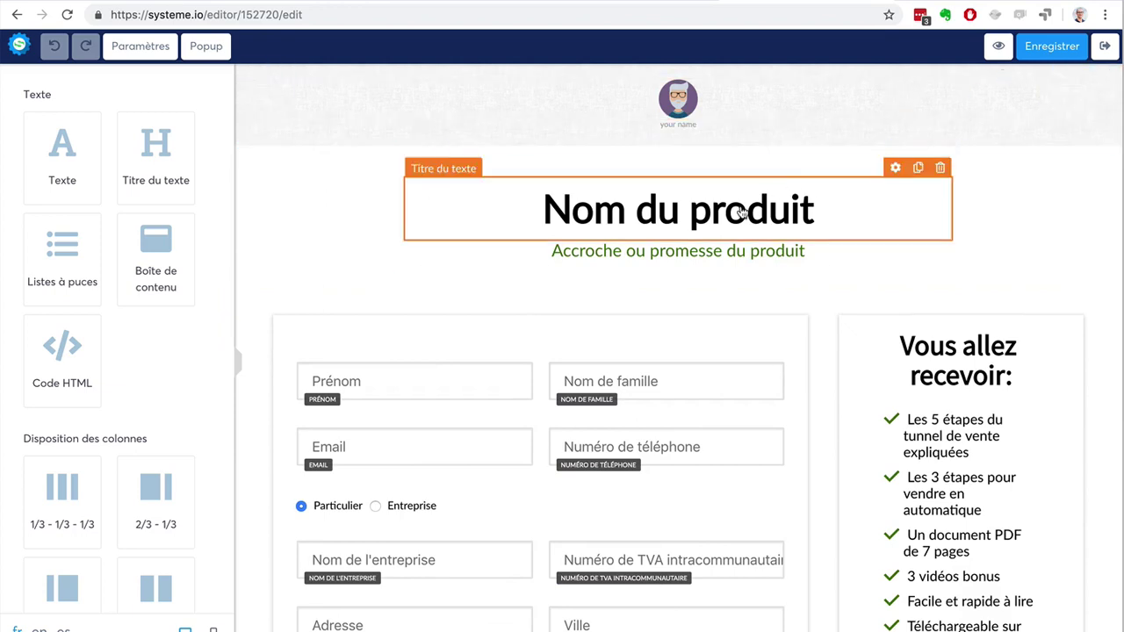
pyautogui.click(1065, 45)
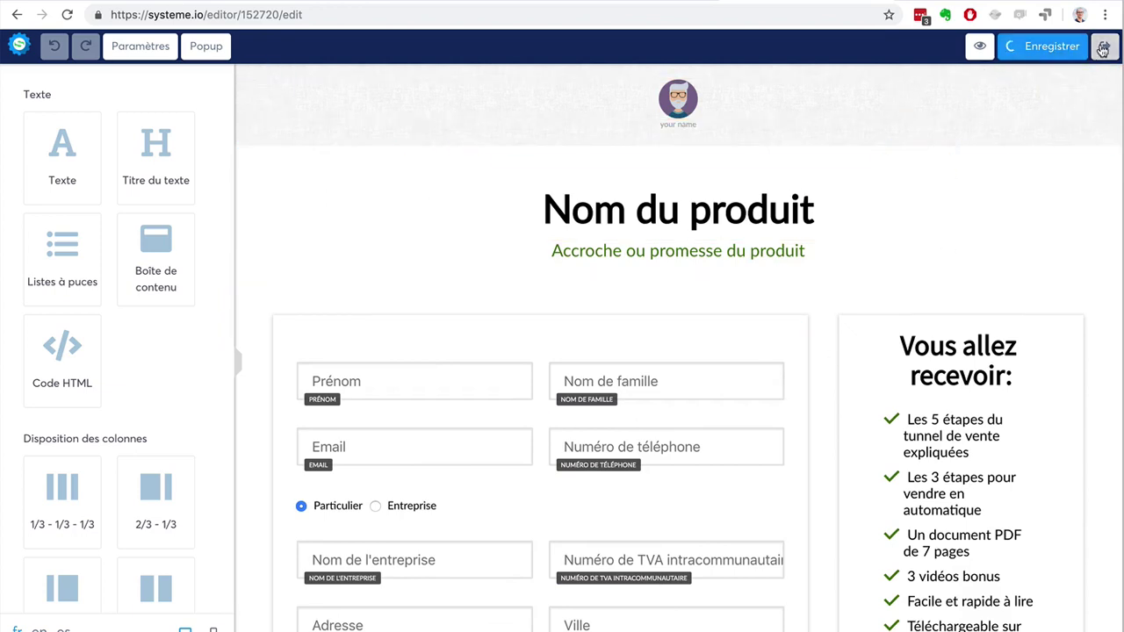
pyautogui.click(1103, 49)
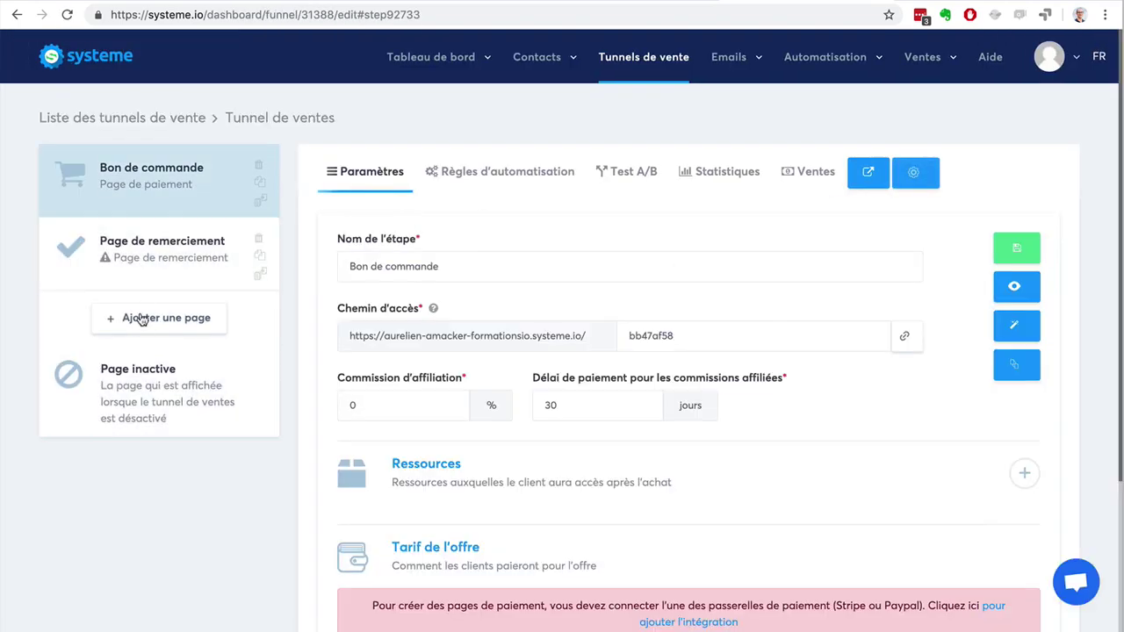
# Add a page named "Page de vente" of the sales type "Page de vente" and make it the funnel's first step
pyautogui.click(140, 320)
pyautogui.write('Pa')
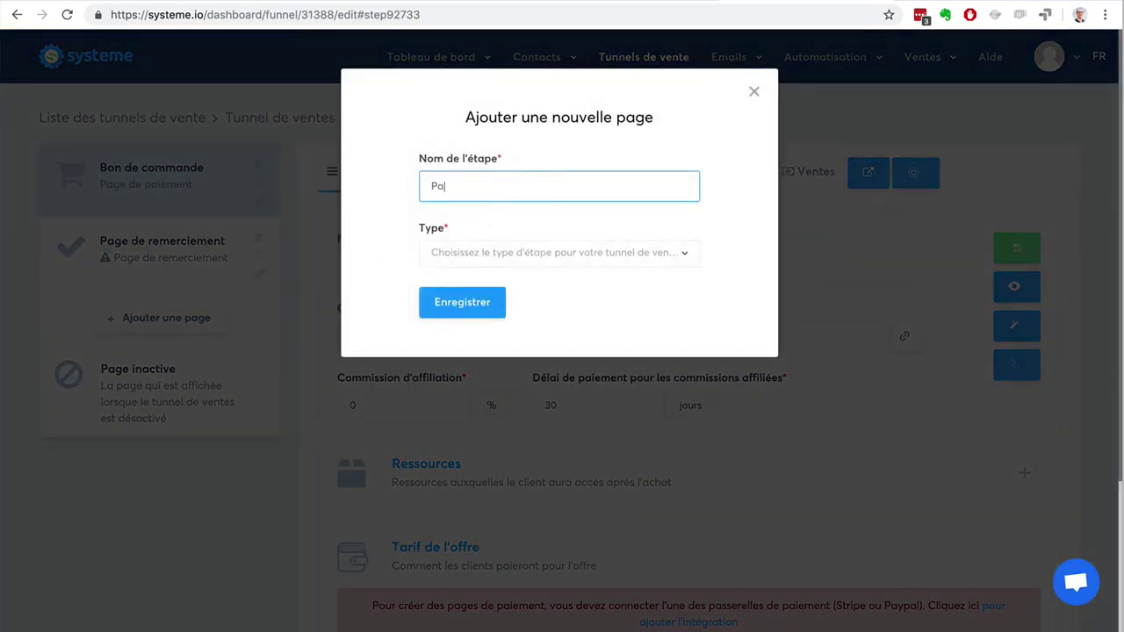
pyautogui.write('ge de vente')
pyautogui.click(527, 261)
pyautogui.scroll(-1, 539, 396)
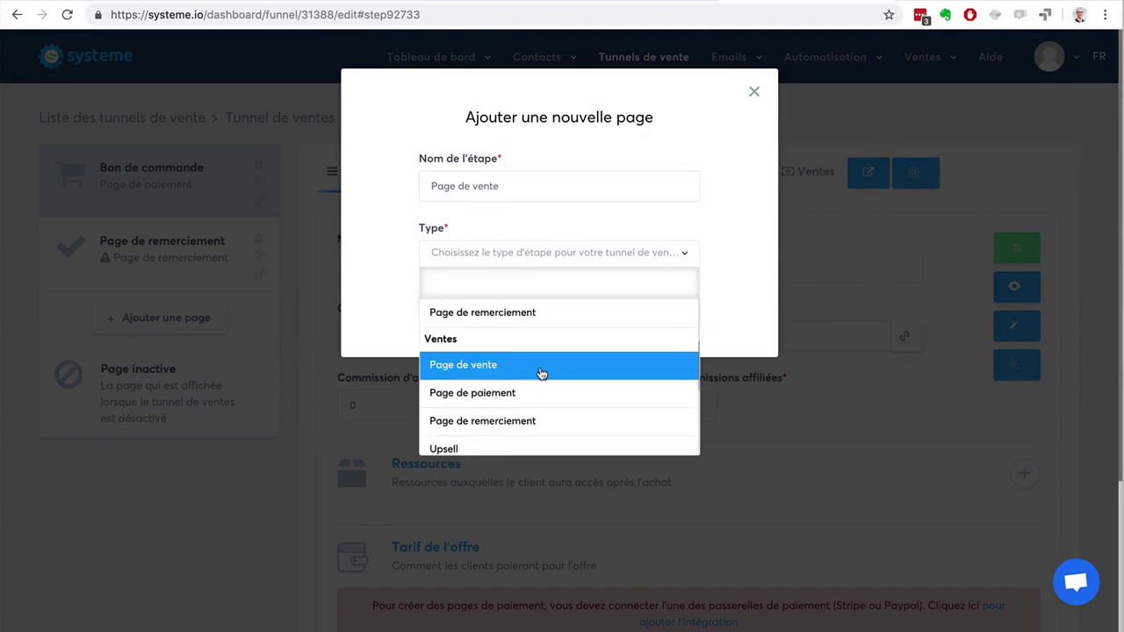
pyautogui.click(539, 366)
pyautogui.click(463, 300)
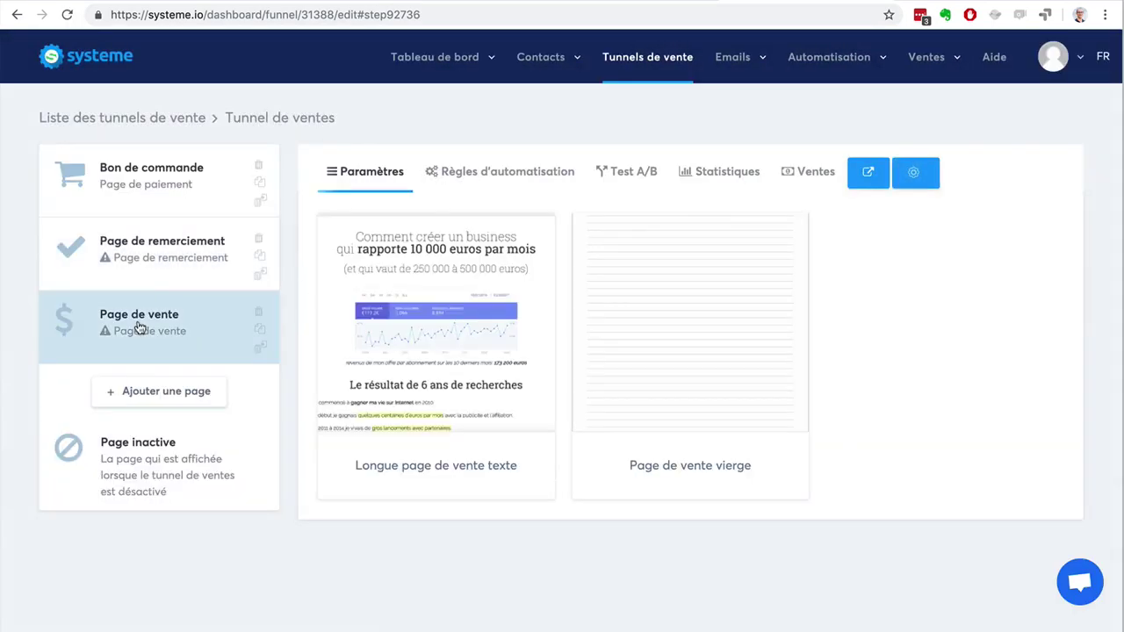
pyautogui.moveTo(131, 326); pyautogui.dragTo(127, 161)
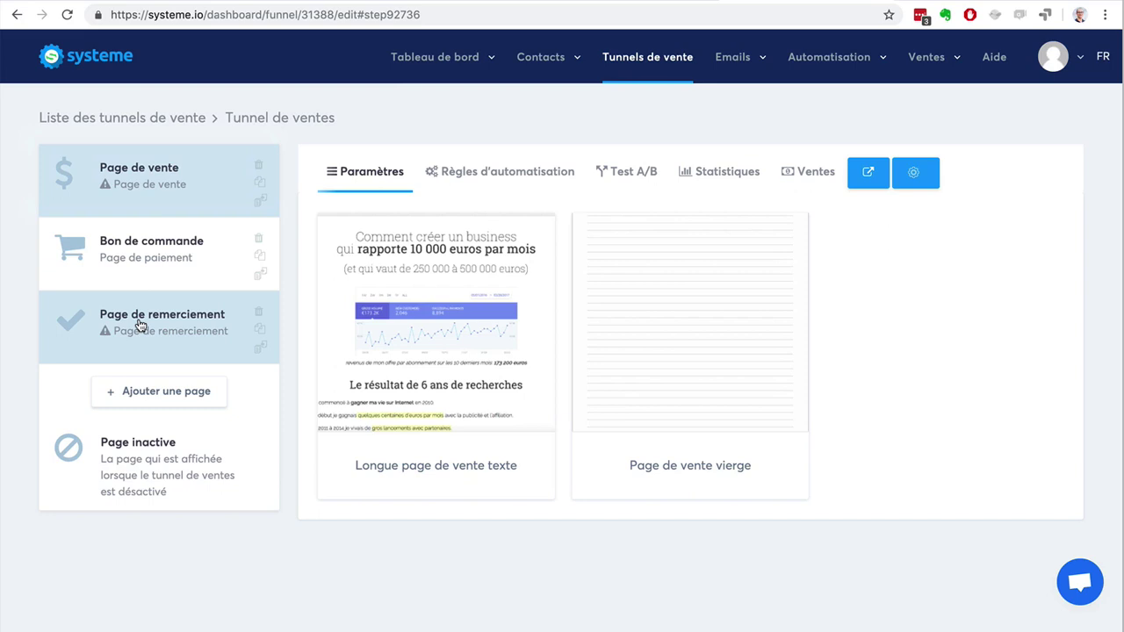
# Add a page named "Upsell 1" of type "Upsell" and place it between "Bon de commande" and "Page de remerciement"
pyautogui.click(124, 266)
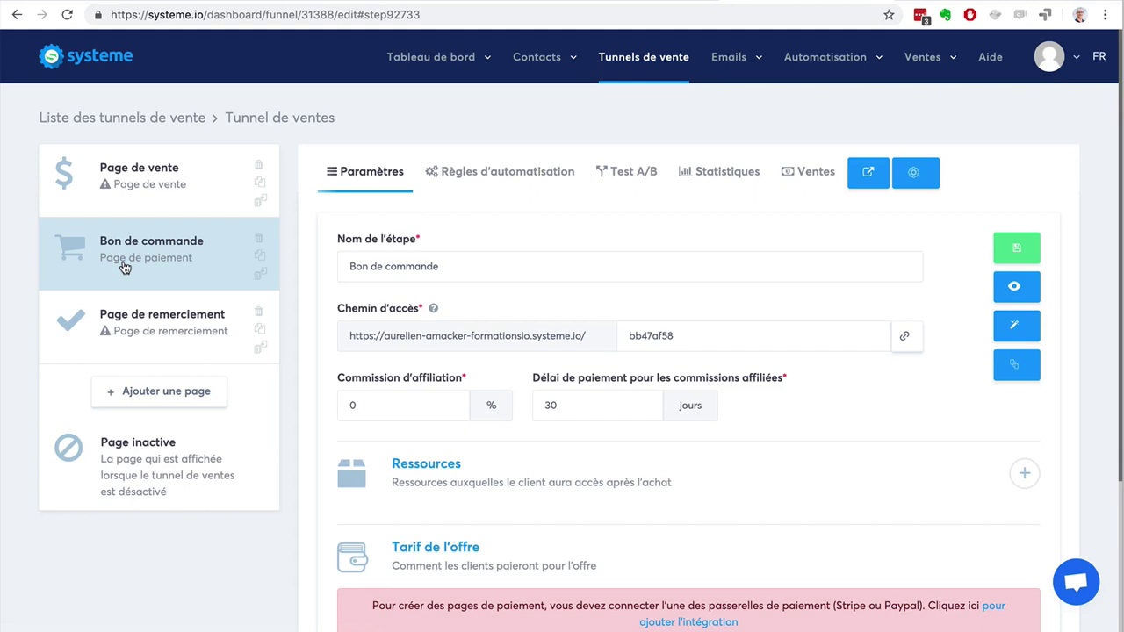
pyautogui.click(162, 397)
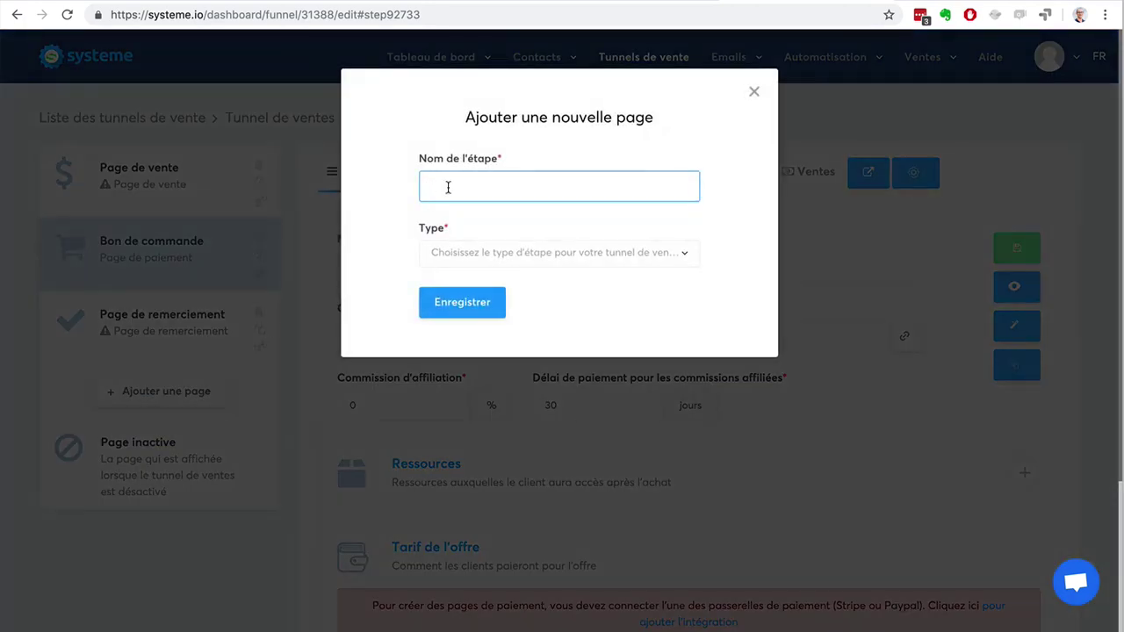
pyautogui.write('Upsell 1')
pyautogui.click(534, 252)
pyautogui.scroll(-3, 551, 364)
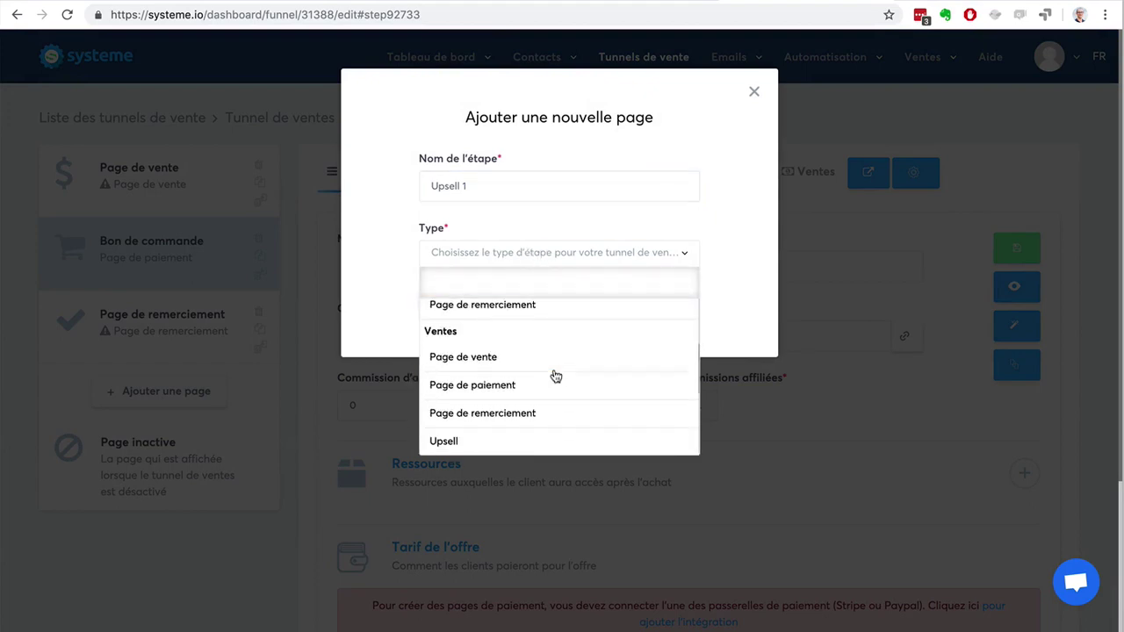
pyautogui.scroll(-2, 554, 376)
pyautogui.click(548, 351)
pyautogui.click(461, 301)
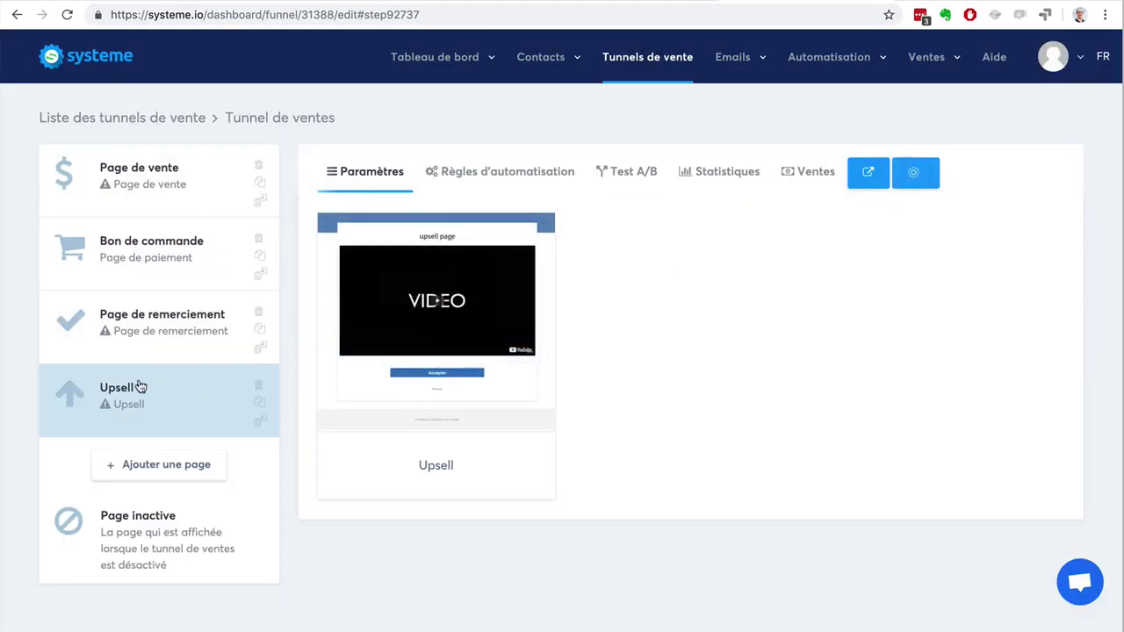
pyautogui.moveTo(140, 387); pyautogui.dragTo(139, 310)
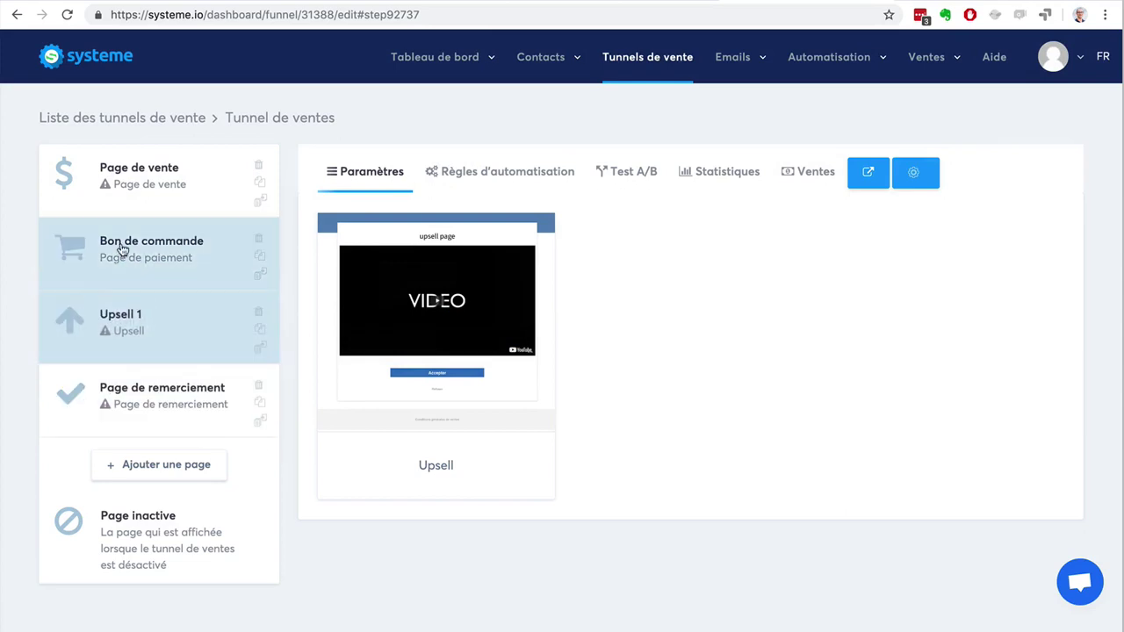
# Assign the "Upsell" template to the "Upsell 1" page and save its settings
pyautogui.click(123, 250)
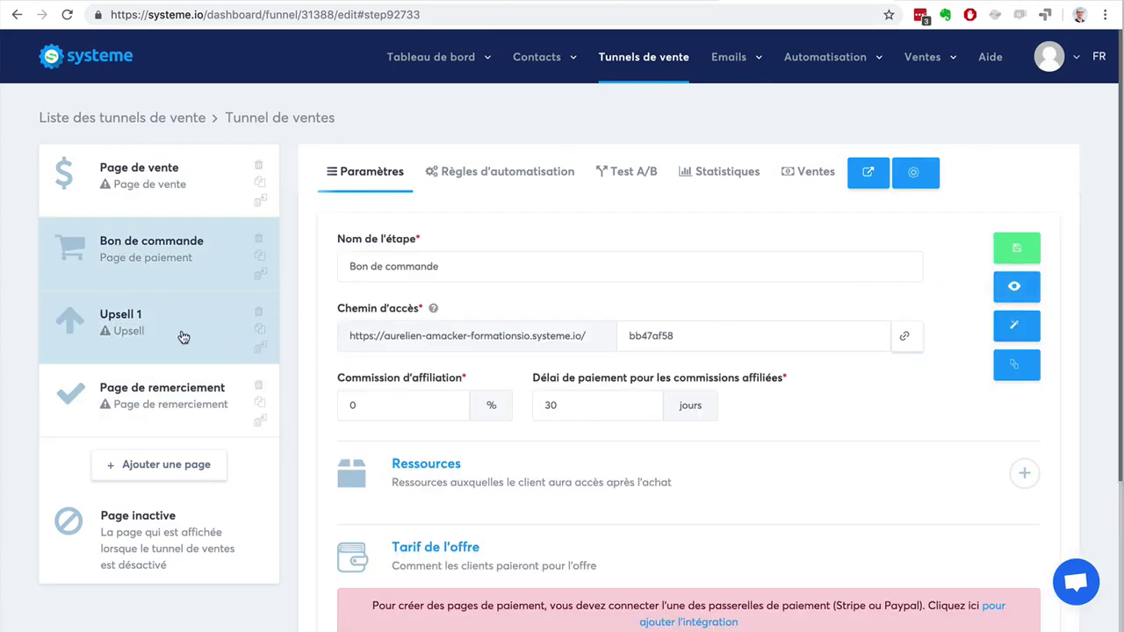
pyautogui.click(184, 338)
pyautogui.moveTo(392, 327)
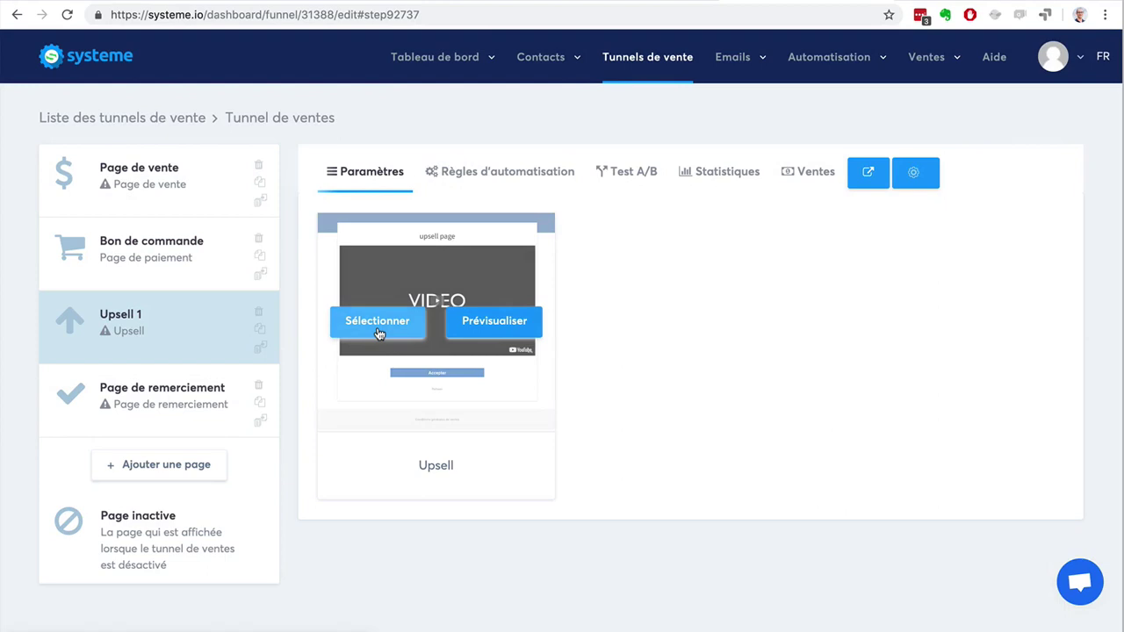
pyautogui.click(377, 322)
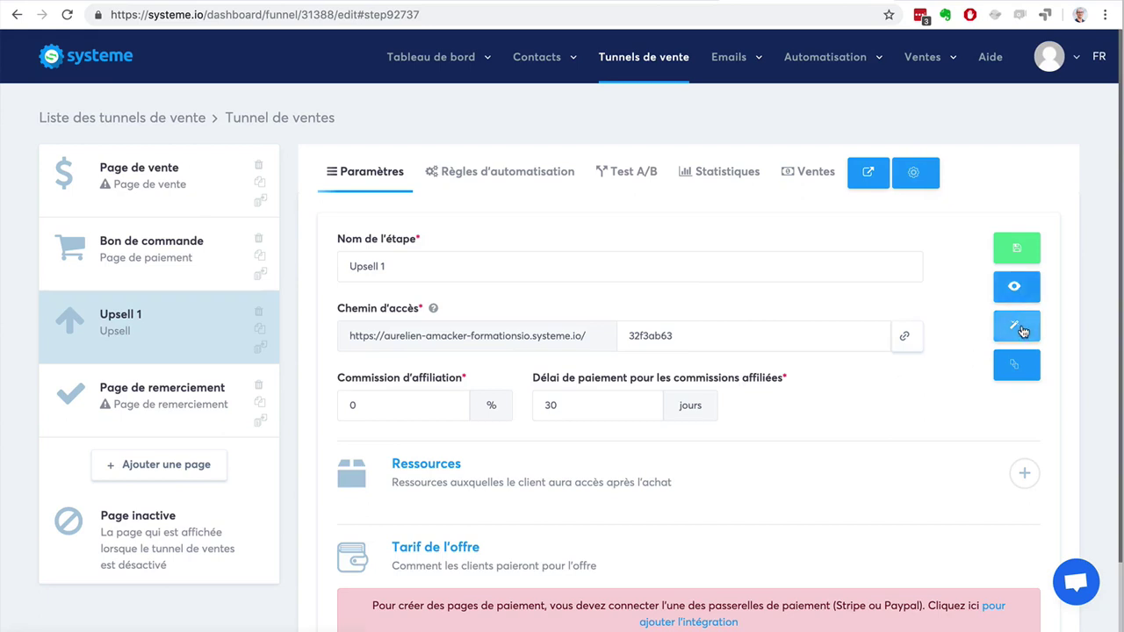
pyautogui.click(1016, 248)
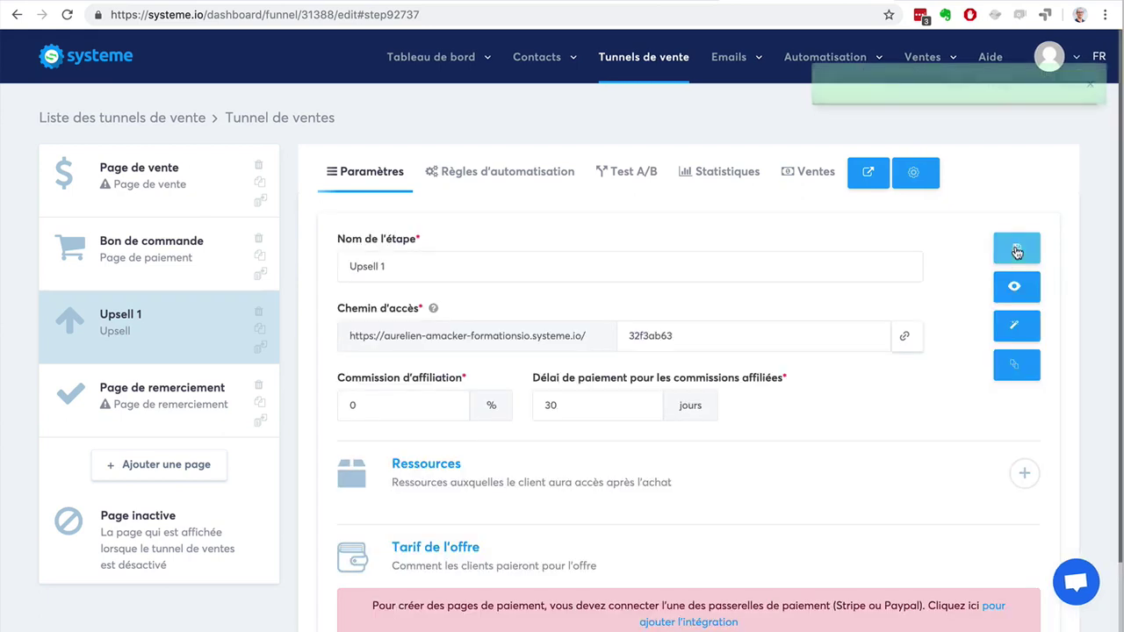
# Edit the "Upsell 1" page: move "Accepter" and "Refuser" into the first and third columns directly below the video, and save
pyautogui.click(1016, 325)
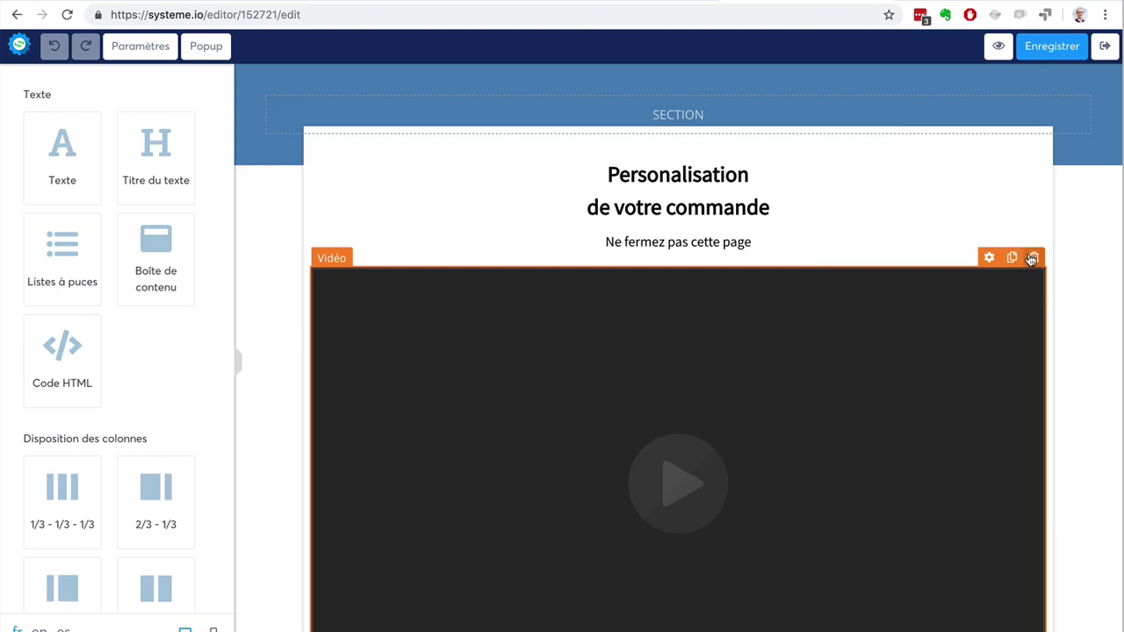
pyautogui.scroll(-3, 284, 309)
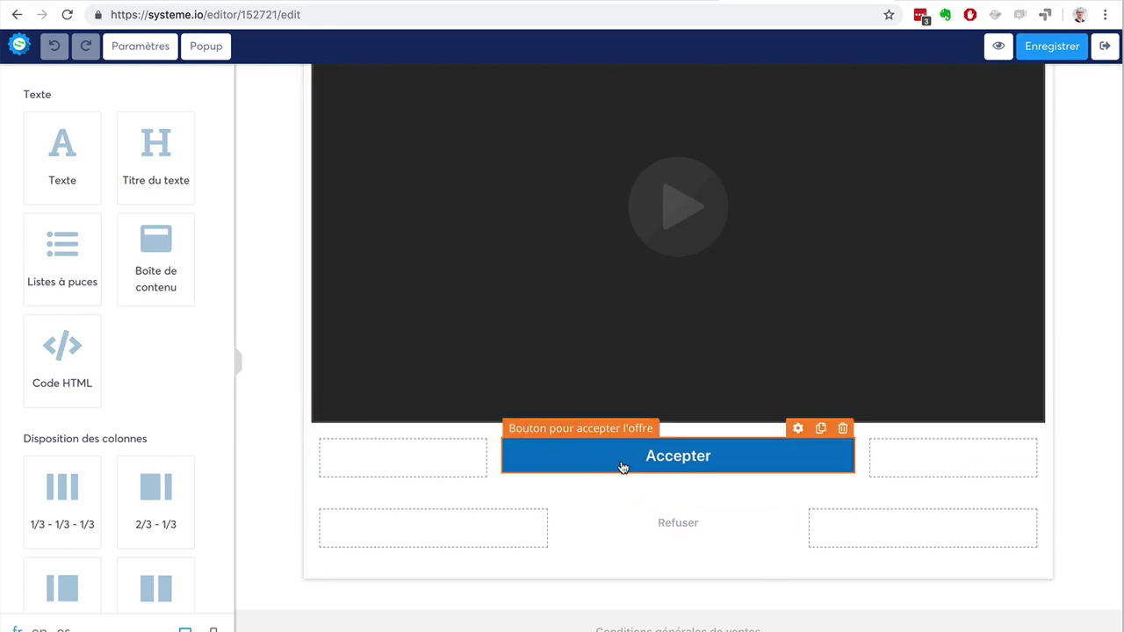
pyautogui.moveTo(623, 468); pyautogui.dragTo(398, 463)
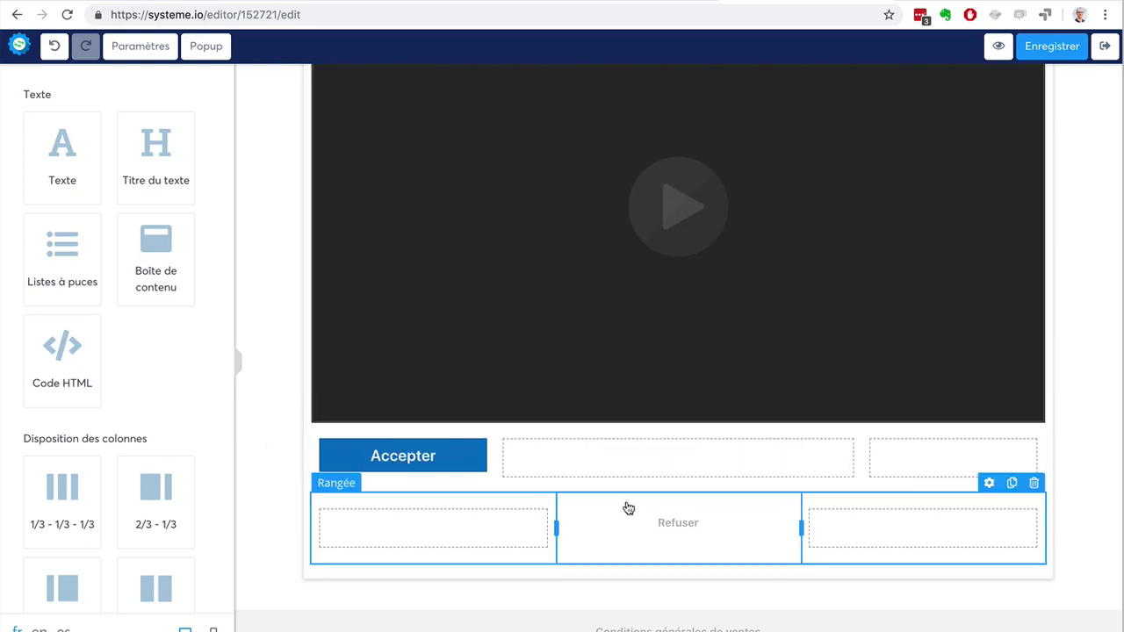
pyautogui.moveTo(668, 519); pyautogui.dragTo(890, 461)
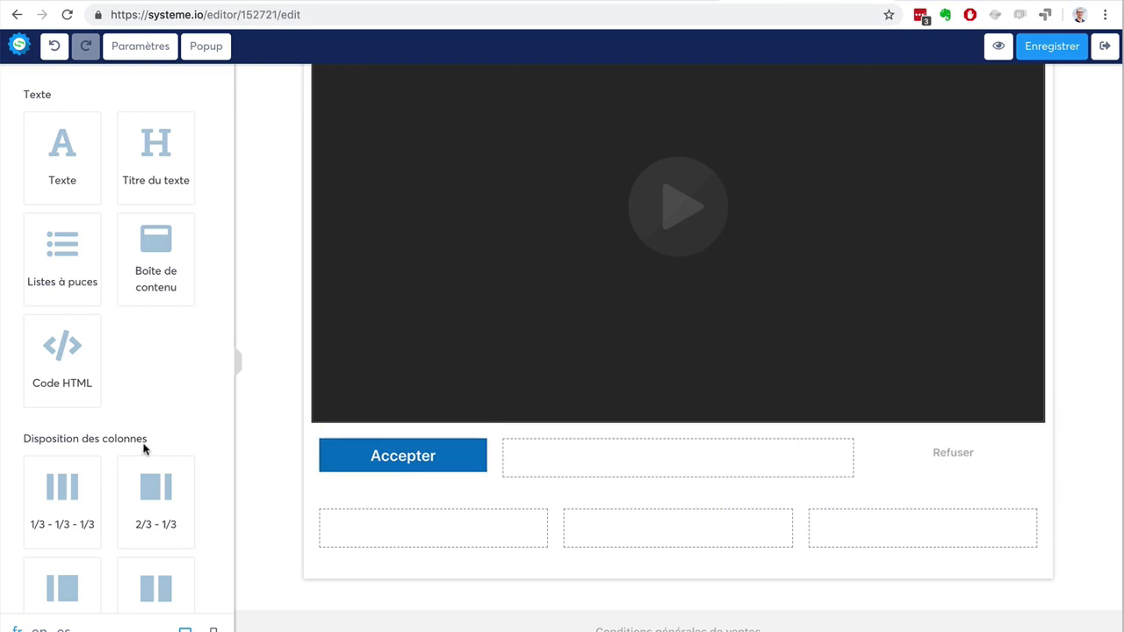
pyautogui.scroll(-4, 122, 449)
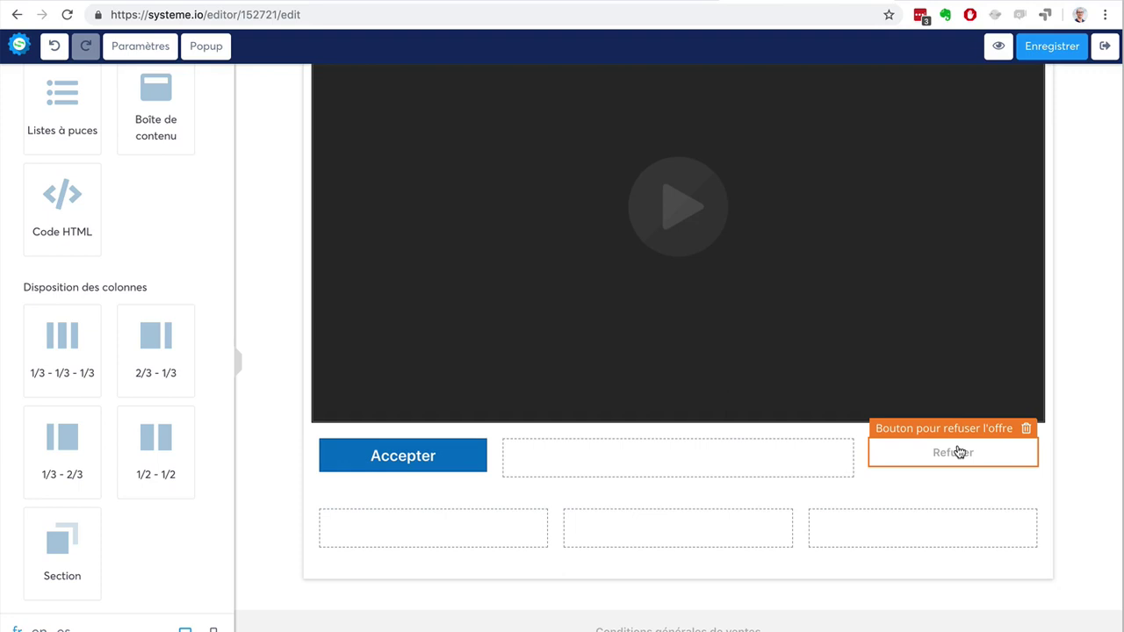
pyautogui.click(1039, 51)
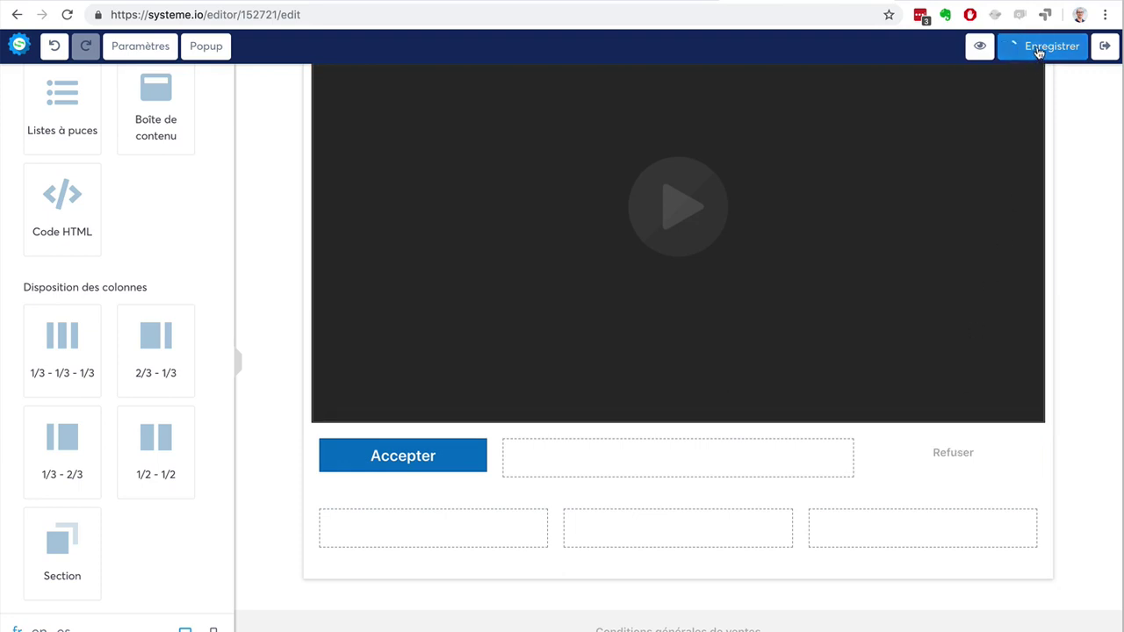
pyautogui.click(1102, 46)
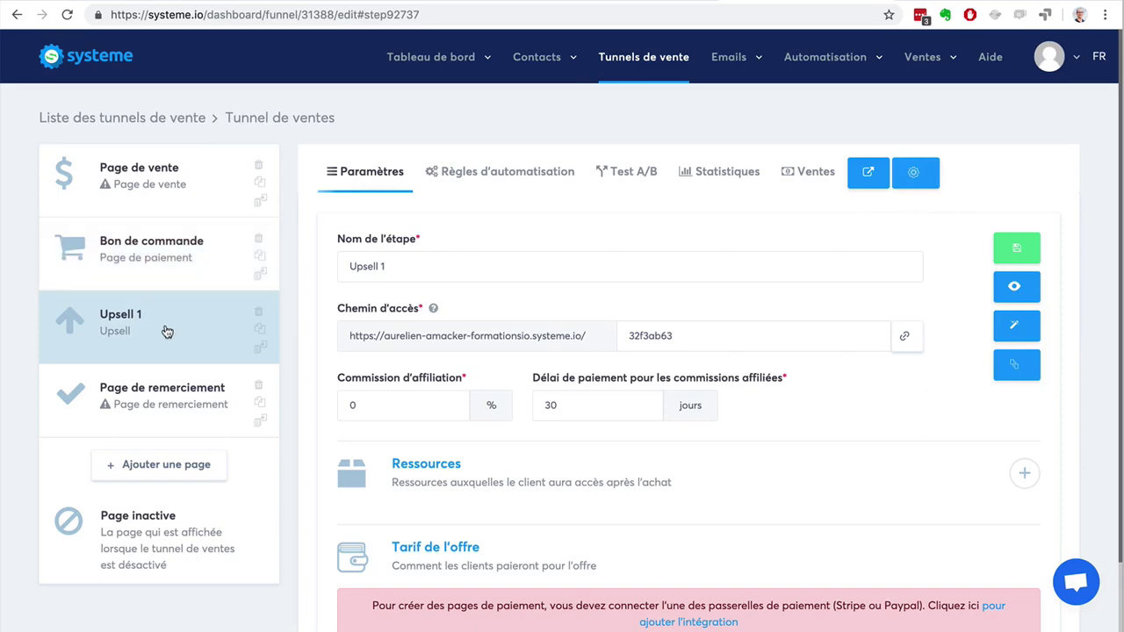
# Add a resource of type "Formation" to the "Bon de commande" page
pyautogui.scroll(-1, 723, 440)
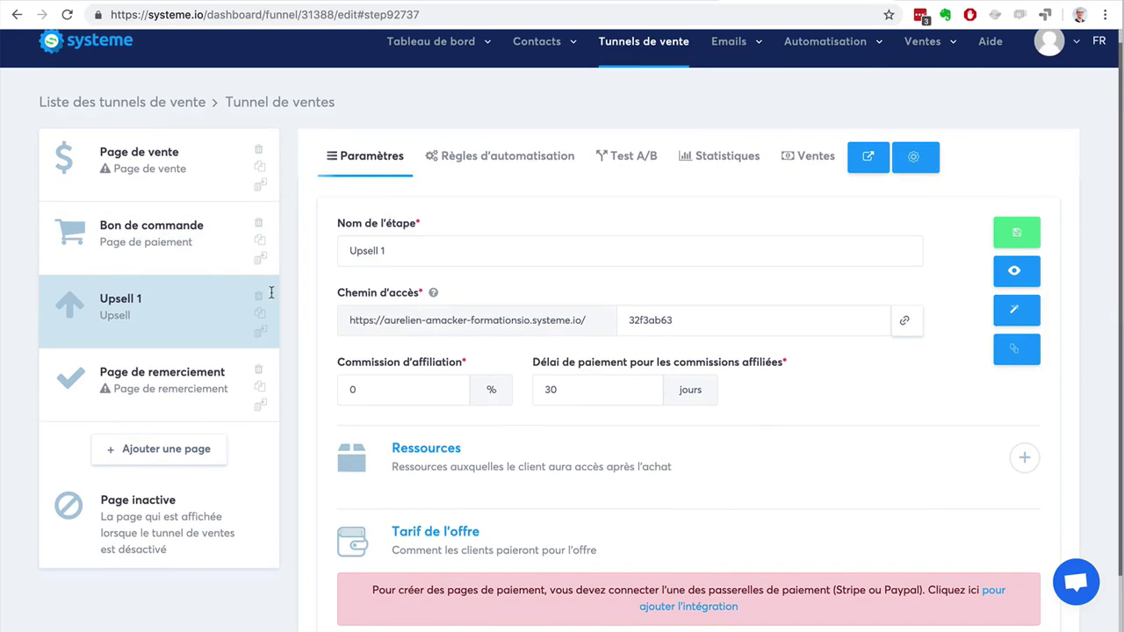
pyautogui.click(154, 265)
pyautogui.scroll(-3, 871, 395)
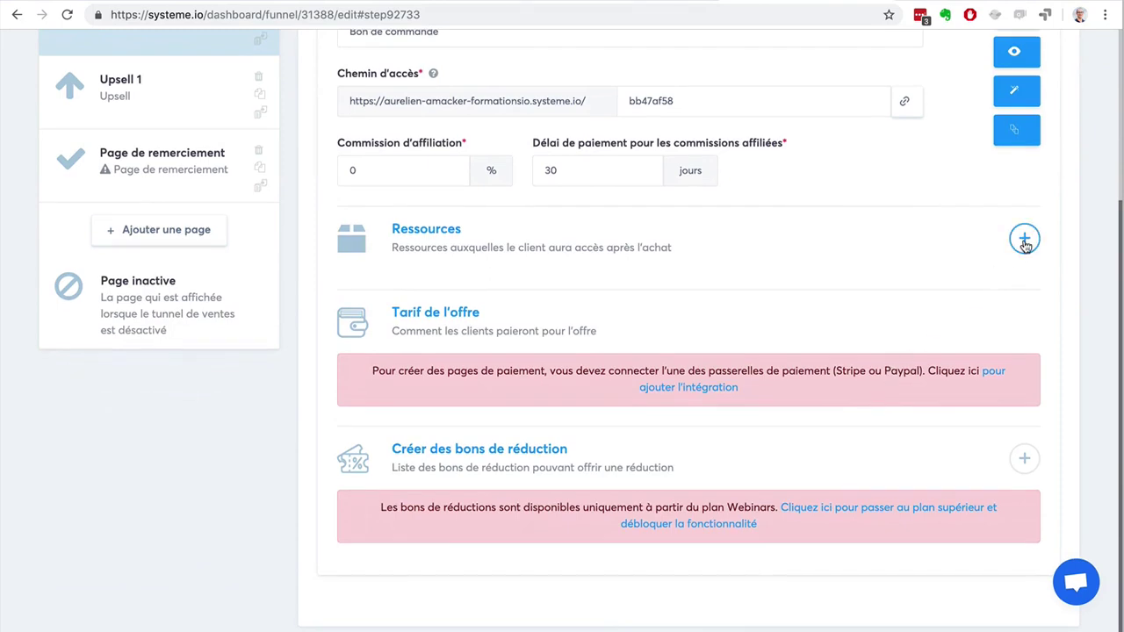
pyautogui.click(1025, 242)
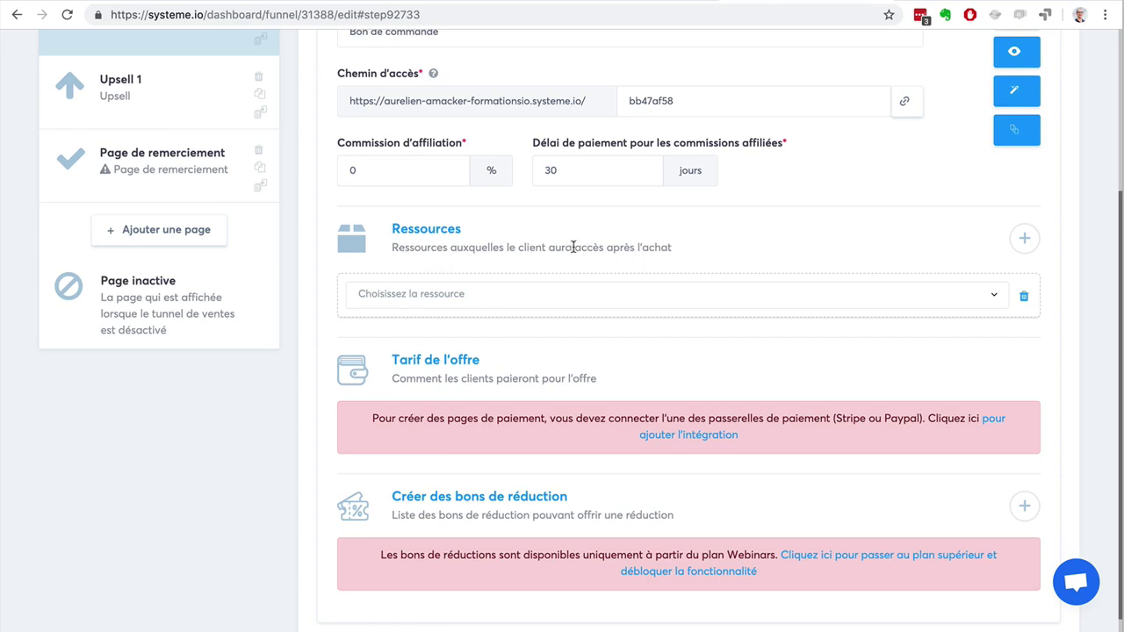
pyautogui.click(674, 300)
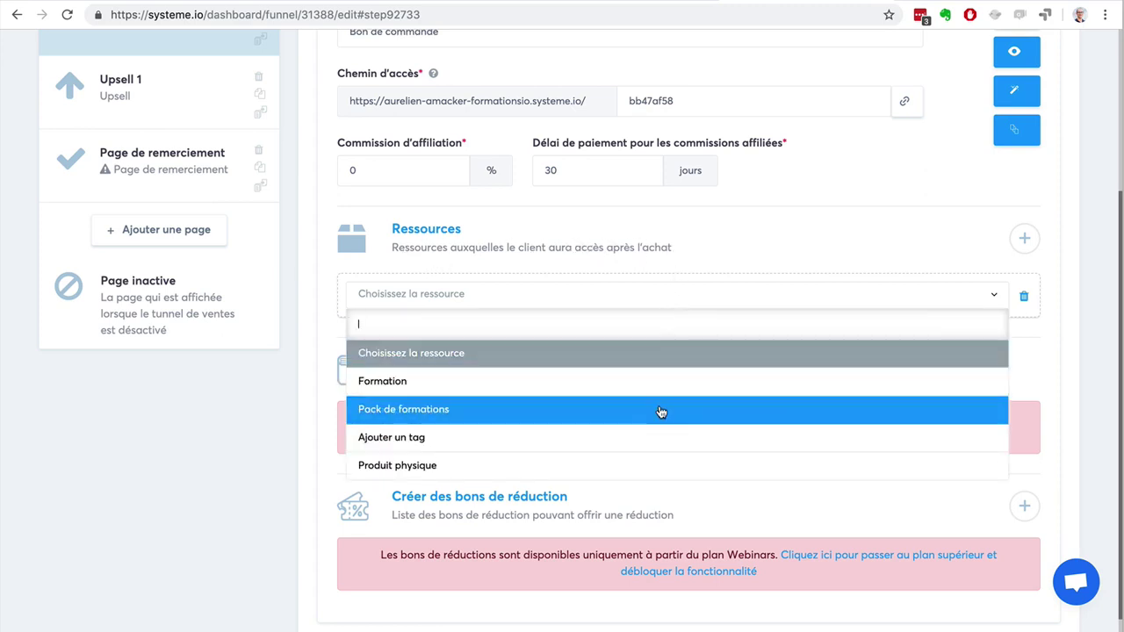
pyautogui.scroll(-1, 659, 409)
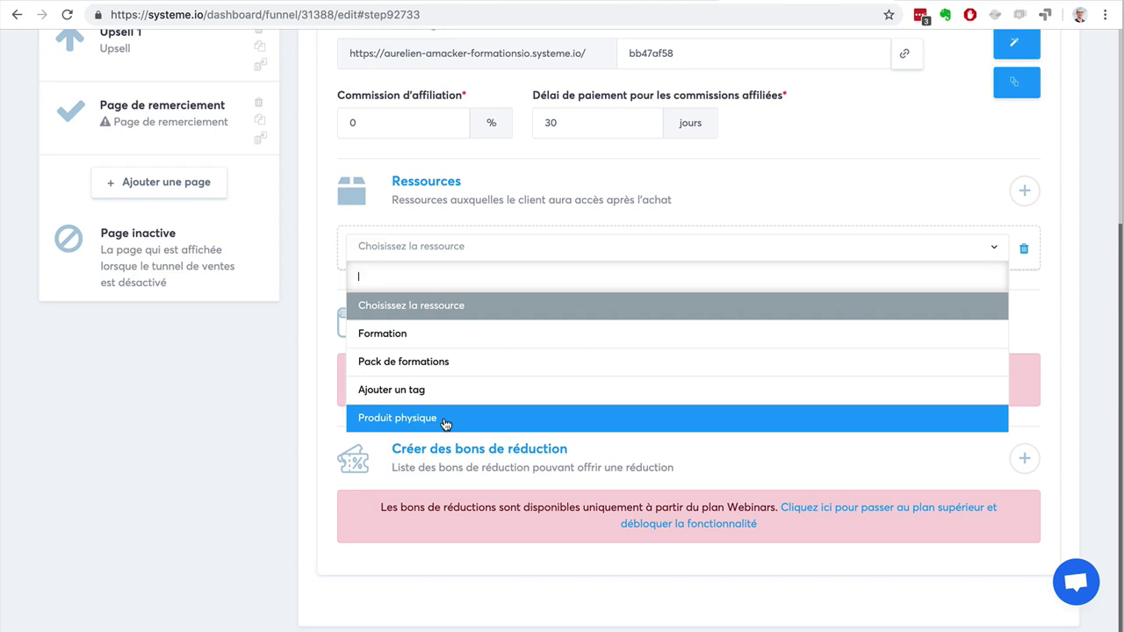
pyautogui.click(431, 335)
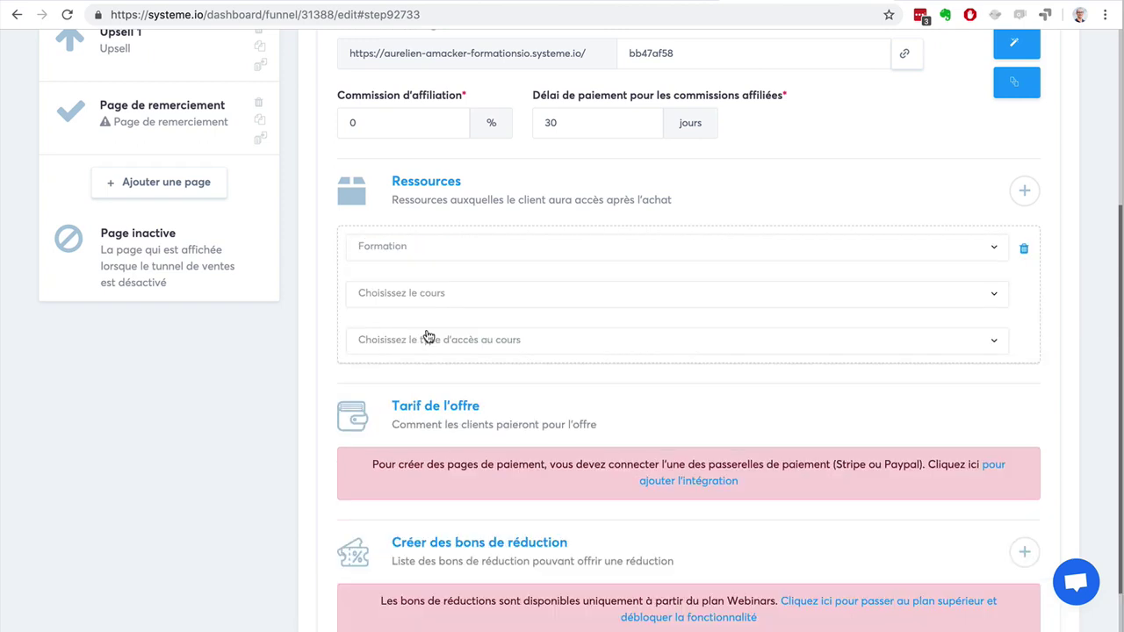
# Check the courses offered for the order form's resource and switch the resource type to "Ajouter un tag"
pyautogui.click(448, 296)
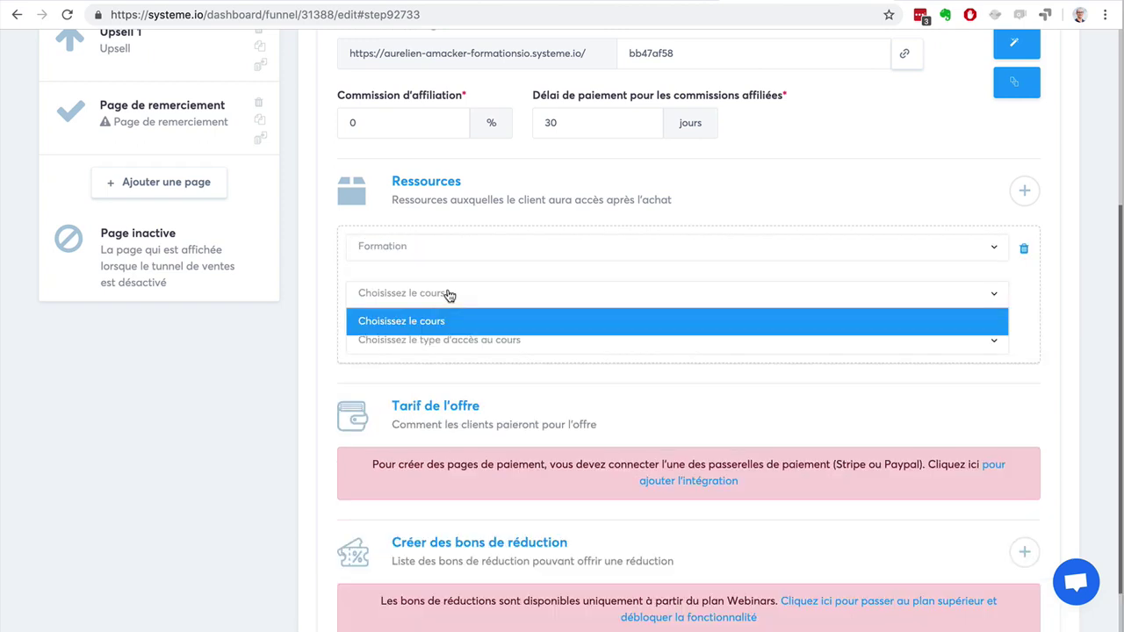
pyautogui.click(448, 295)
pyautogui.click(448, 295)
pyautogui.click(448, 295)
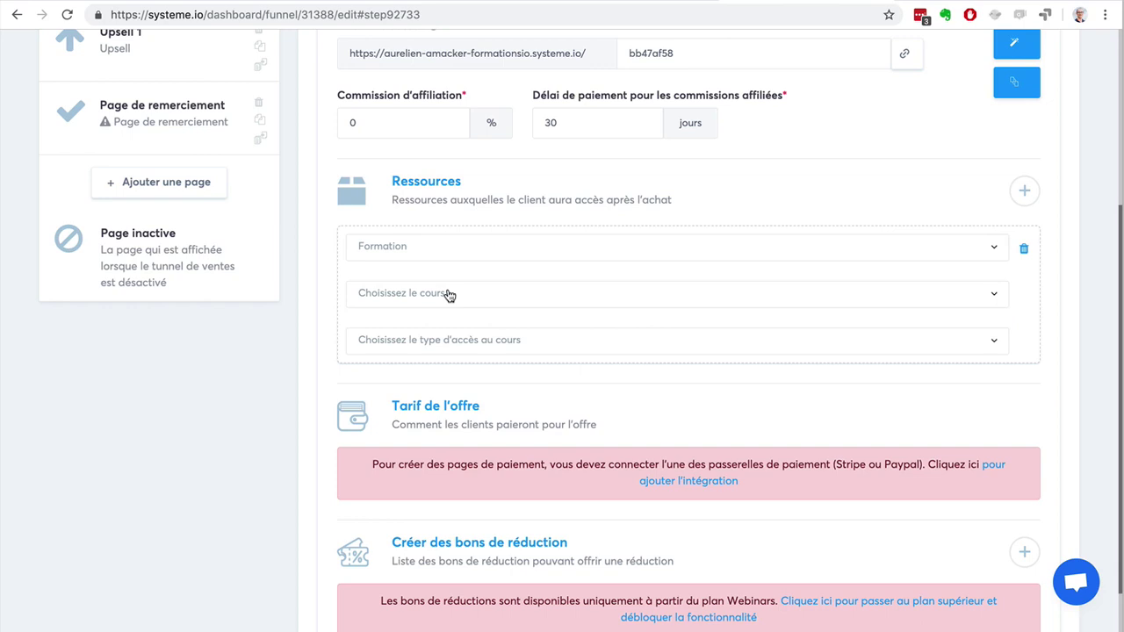
pyautogui.click(853, 252)
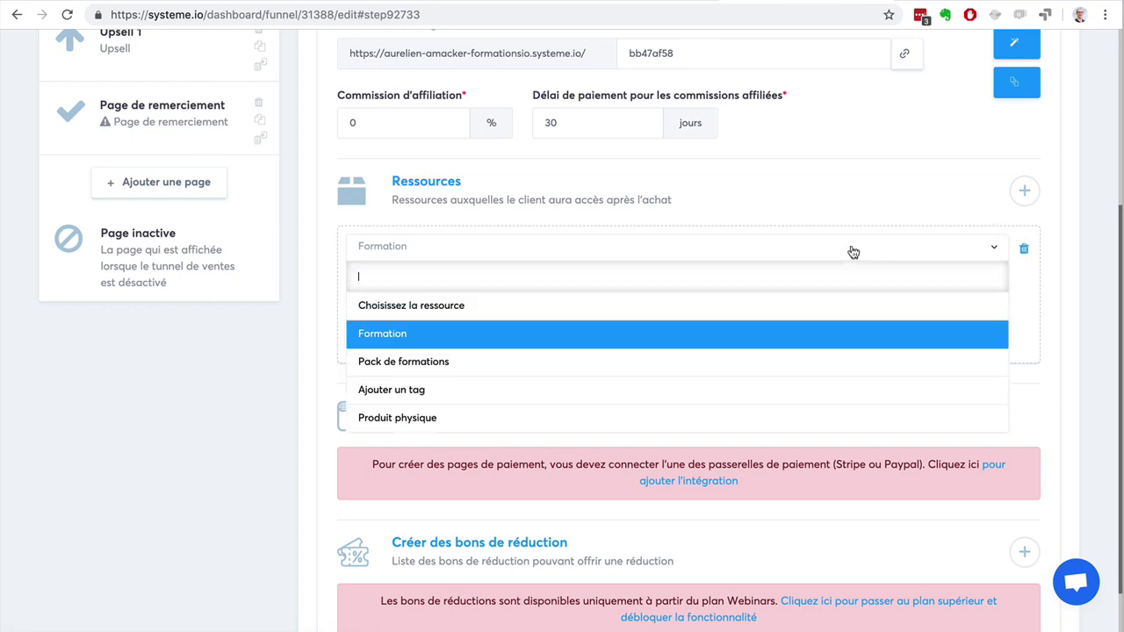
pyautogui.click(740, 389)
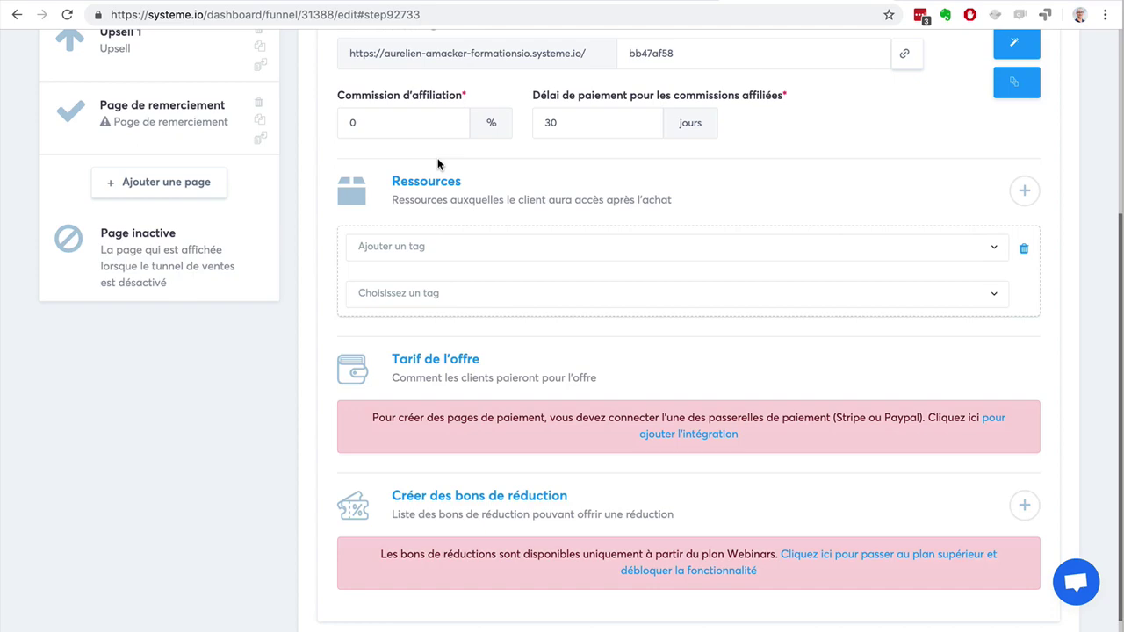
# Set the order form's resource type back to "Formation"
pyautogui.scroll(5, 929, 220)
pyautogui.scroll(-5, 929, 221)
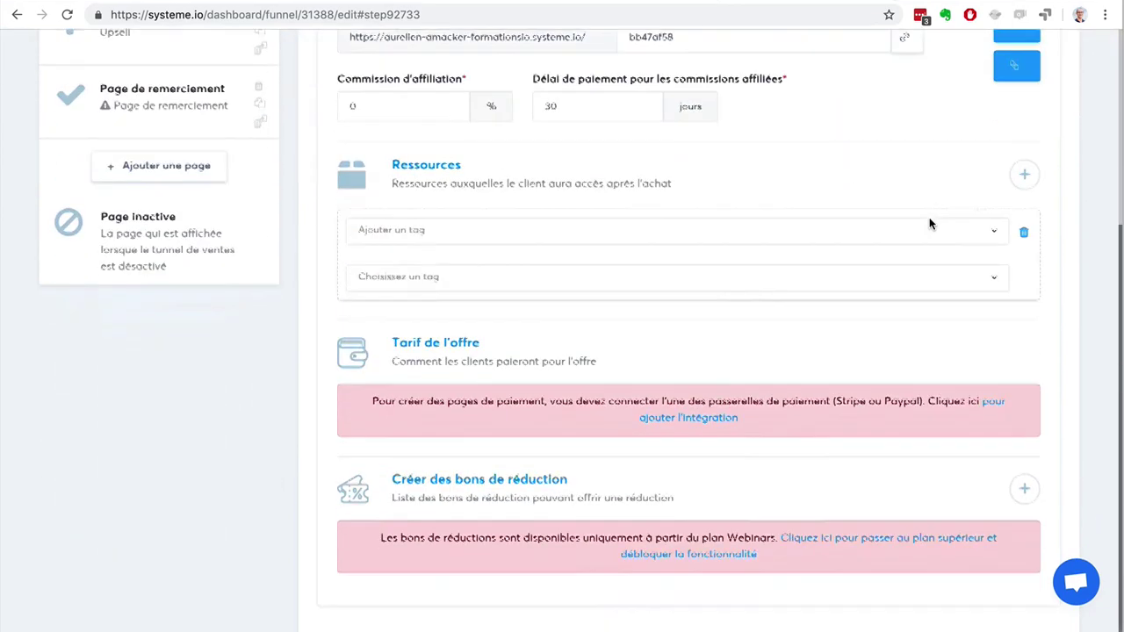
pyautogui.click(448, 209)
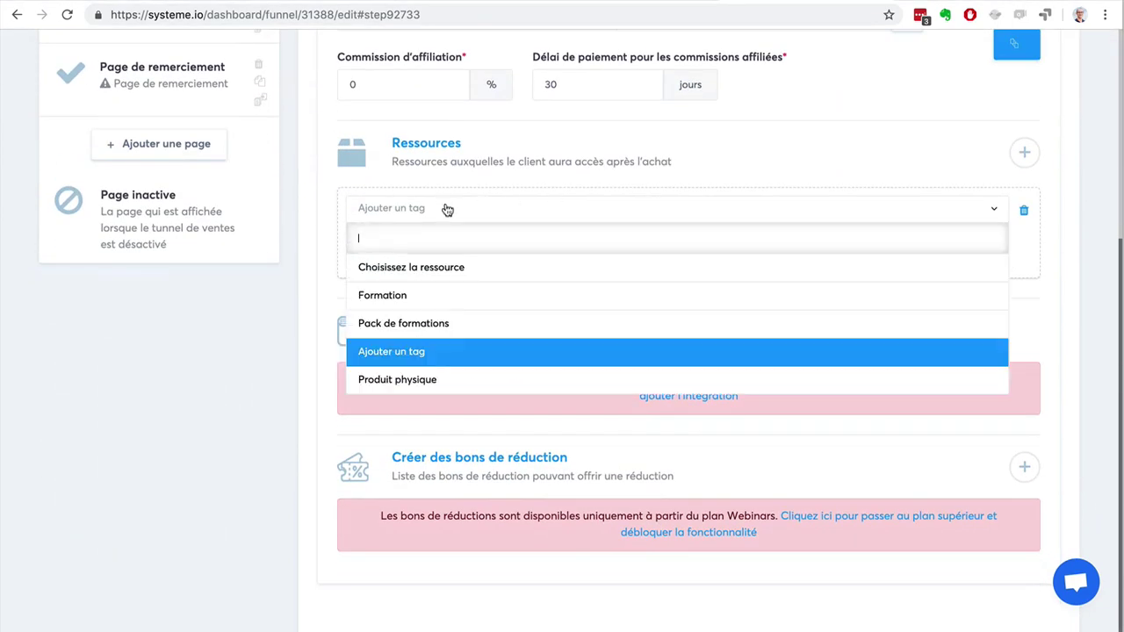
pyautogui.click(443, 298)
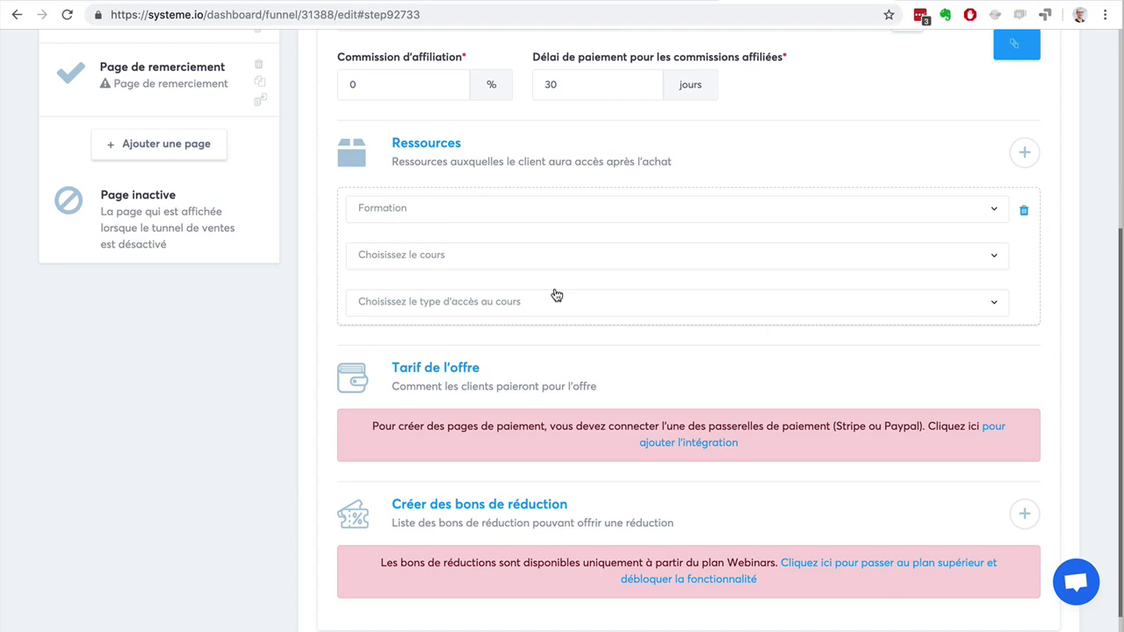
# Go through the funnel's "Page de vente", "Bon de commande" and "Upsell 1" pages in order
pyautogui.scroll(5, 807, 323)
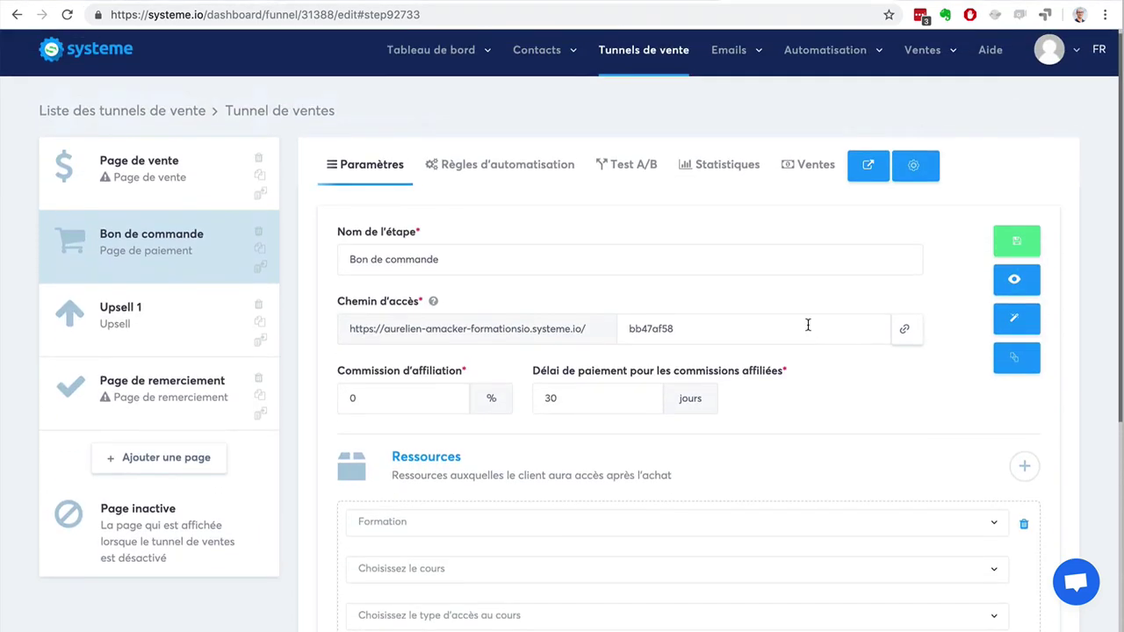
pyautogui.click(123, 180)
pyautogui.click(130, 259)
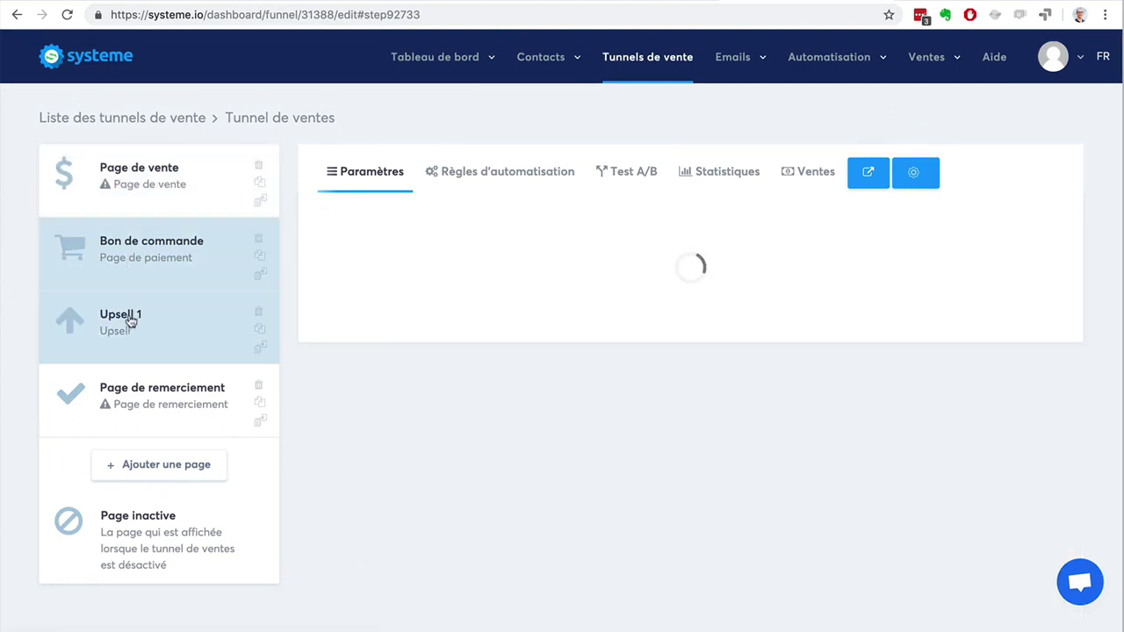
pyautogui.click(130, 324)
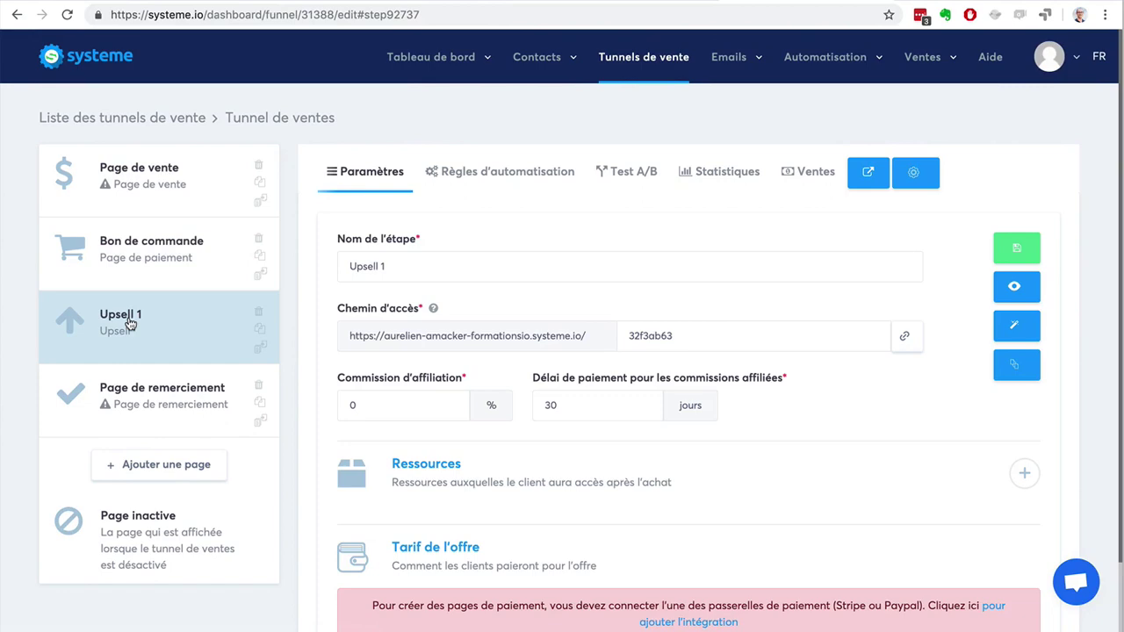
# Add a page named "Downsell 1" of type "Downsell" and place it between "Upsell 1" and "Page de remerciement"
pyautogui.click(140, 465)
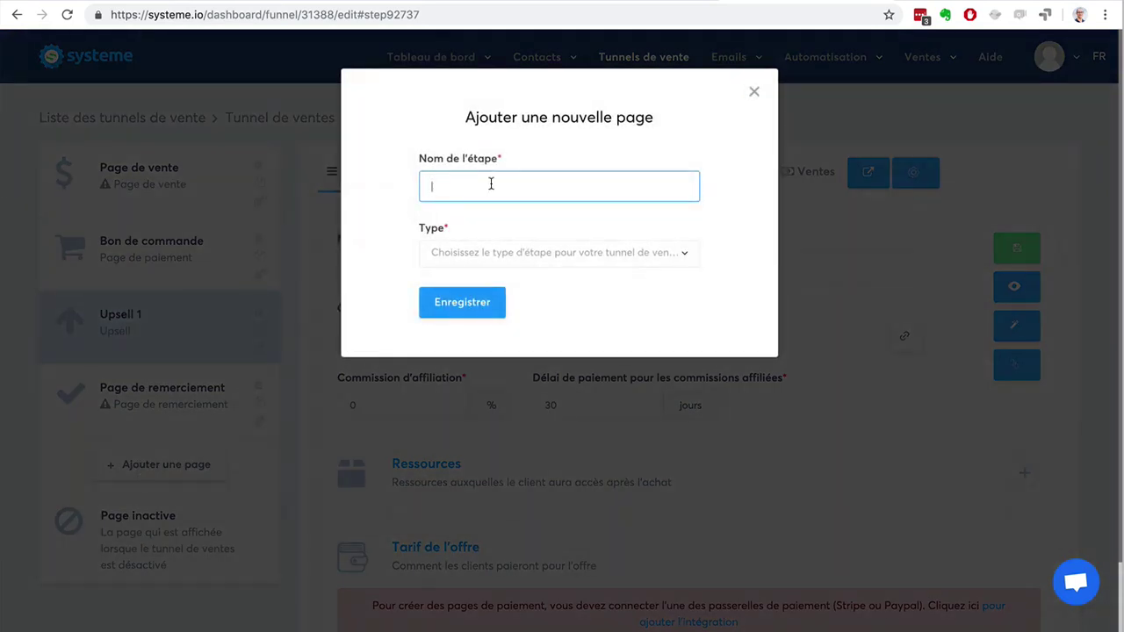
pyautogui.write('Downsell 1')
pyautogui.click(566, 253)
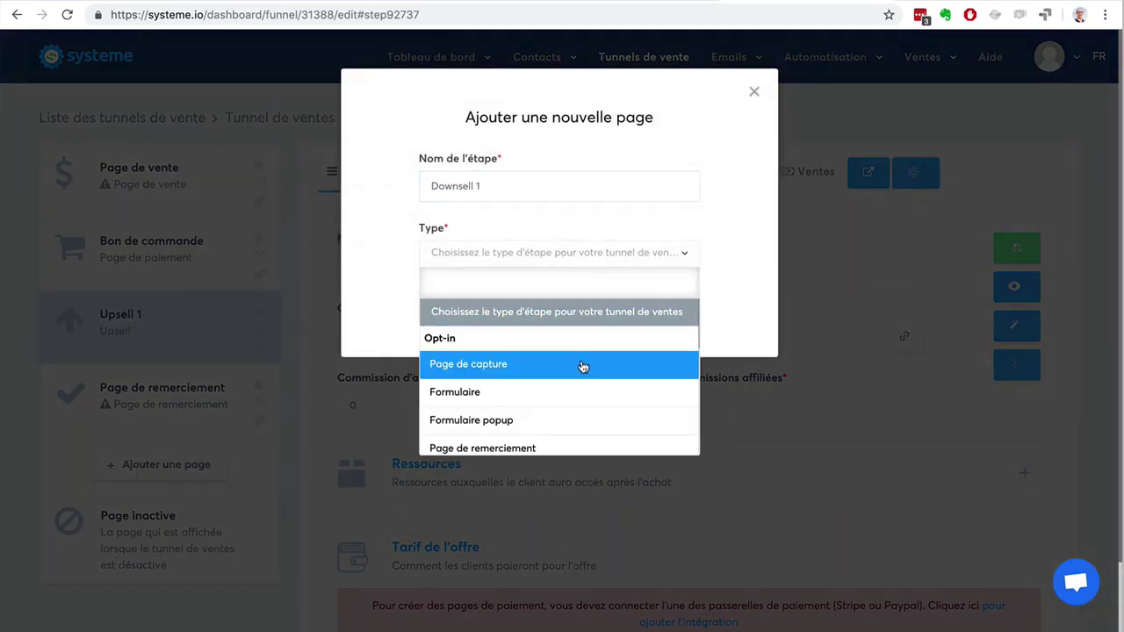
pyautogui.scroll(-5, 580, 371)
pyautogui.scroll(-1, 579, 373)
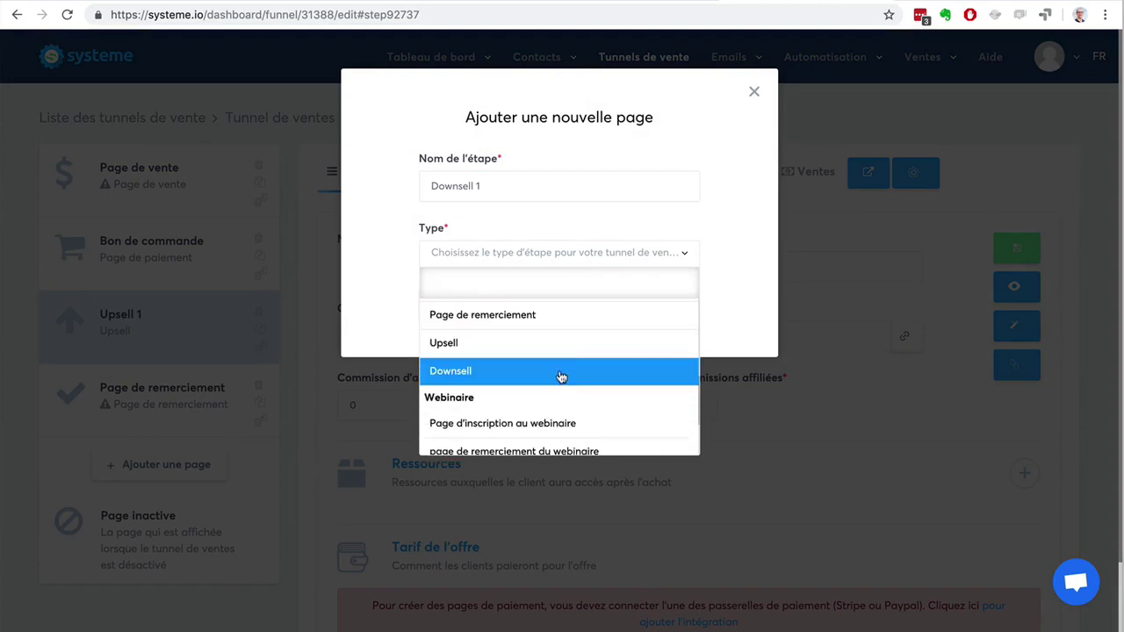
pyautogui.click(562, 372)
pyautogui.click(480, 311)
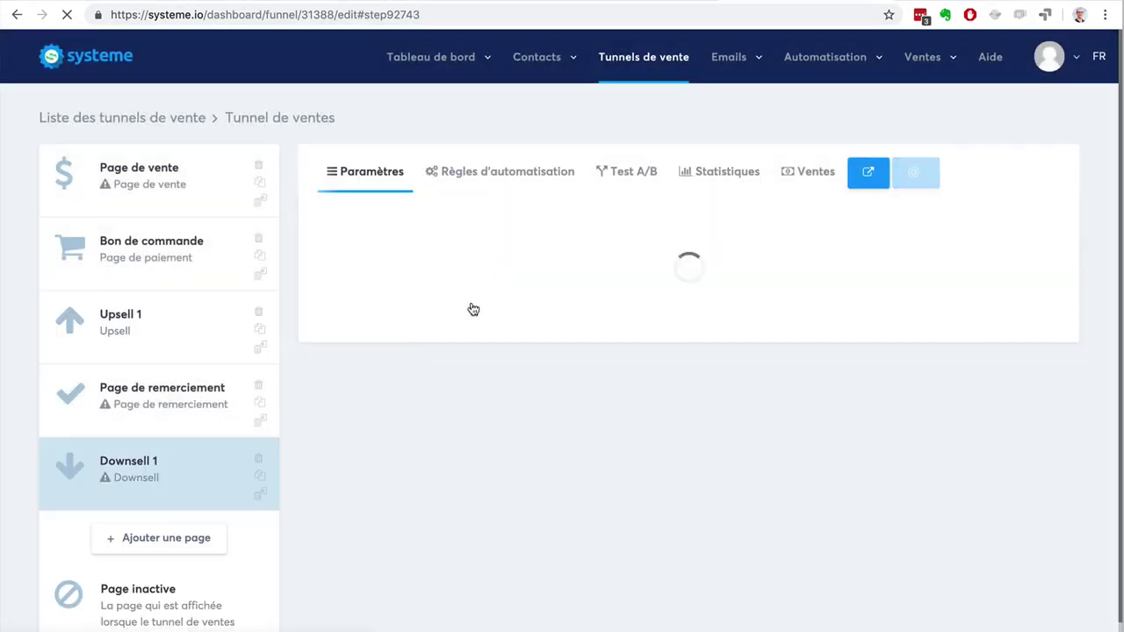
pyautogui.moveTo(143, 467); pyautogui.dragTo(138, 401)
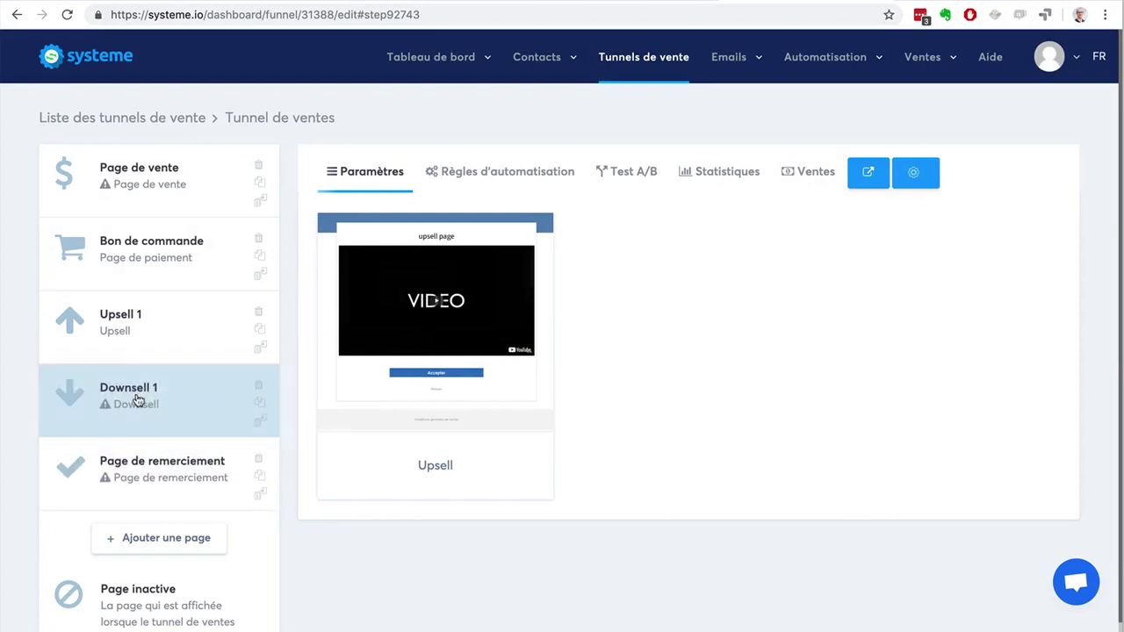
# Review the funnel's page sequence, viewing "Upsell 1", "Page de vente", "Bon de commande" and "Downsell 1"
pyautogui.click(128, 353)
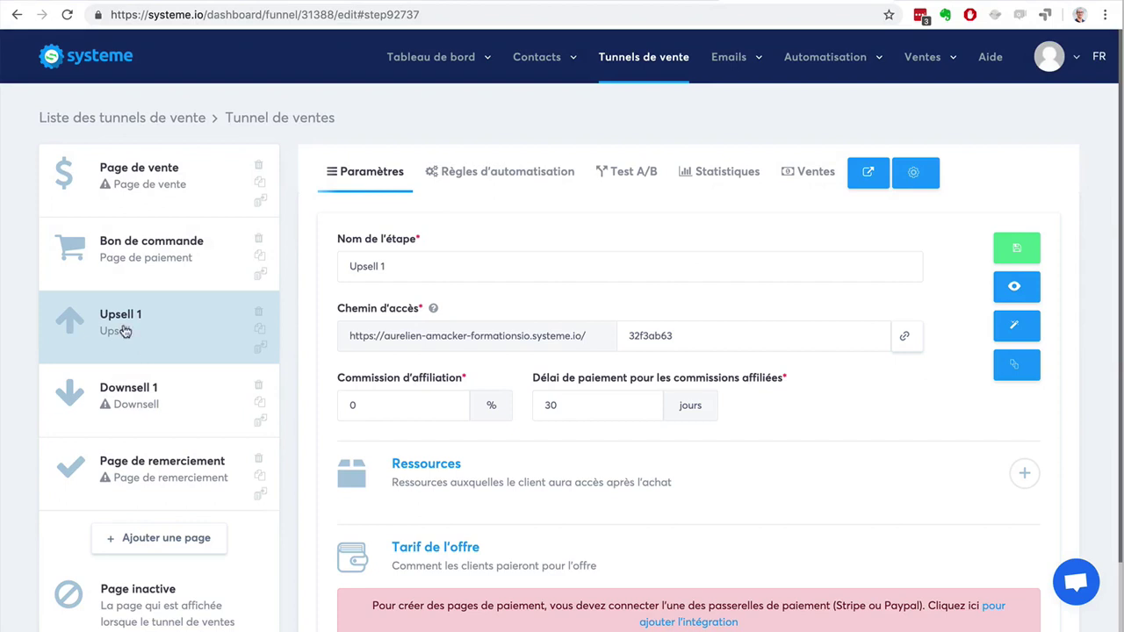
pyautogui.click(114, 175)
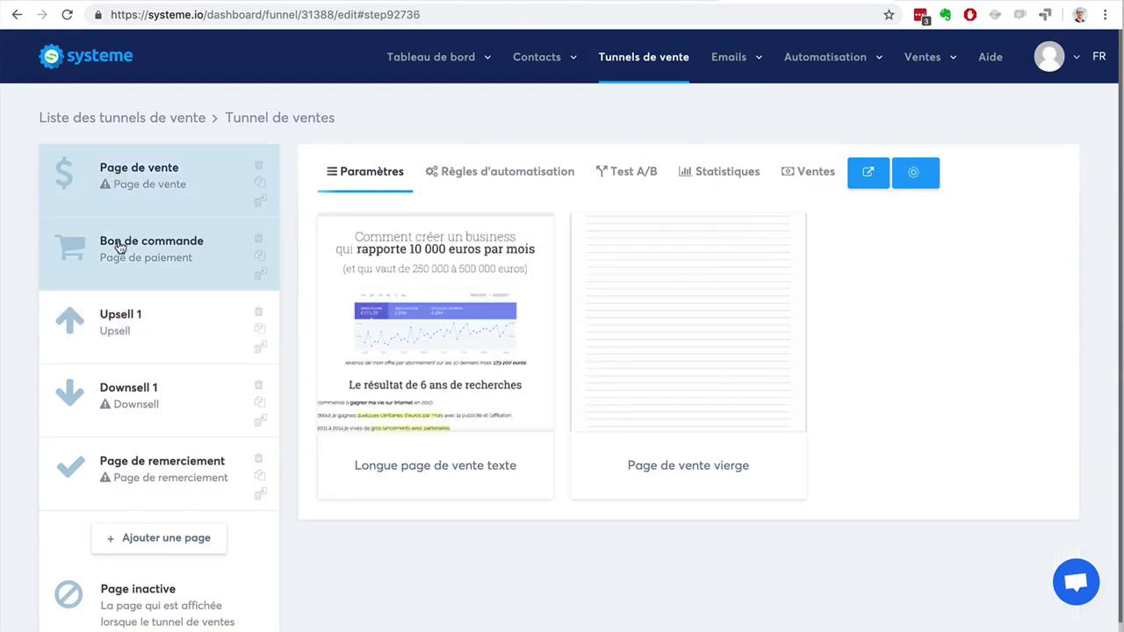
pyautogui.click(121, 248)
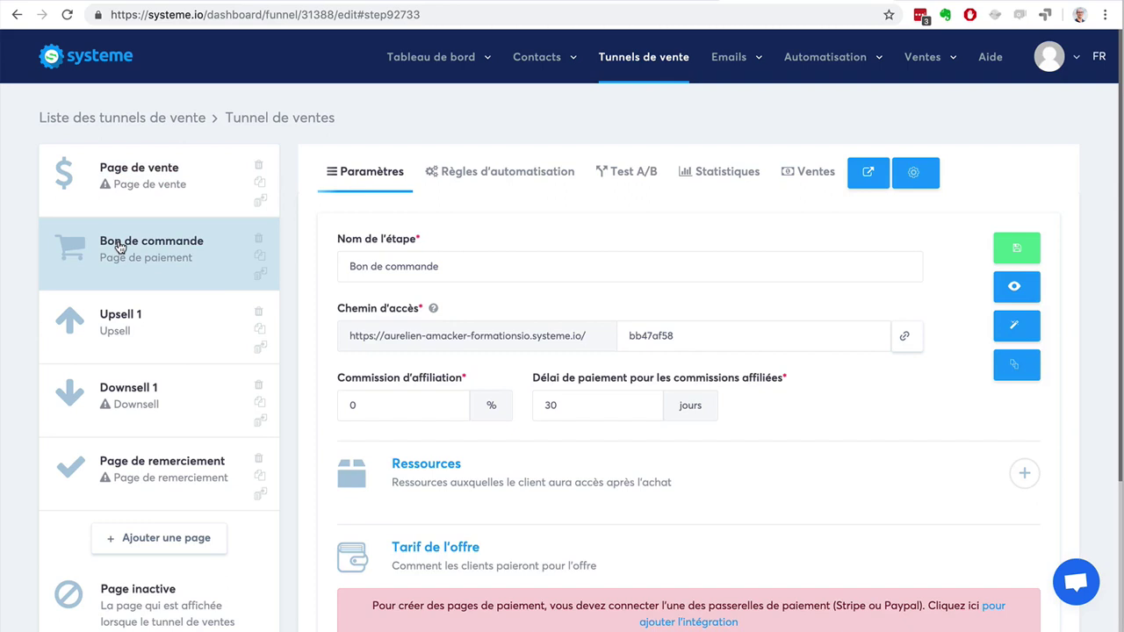
pyautogui.click(132, 330)
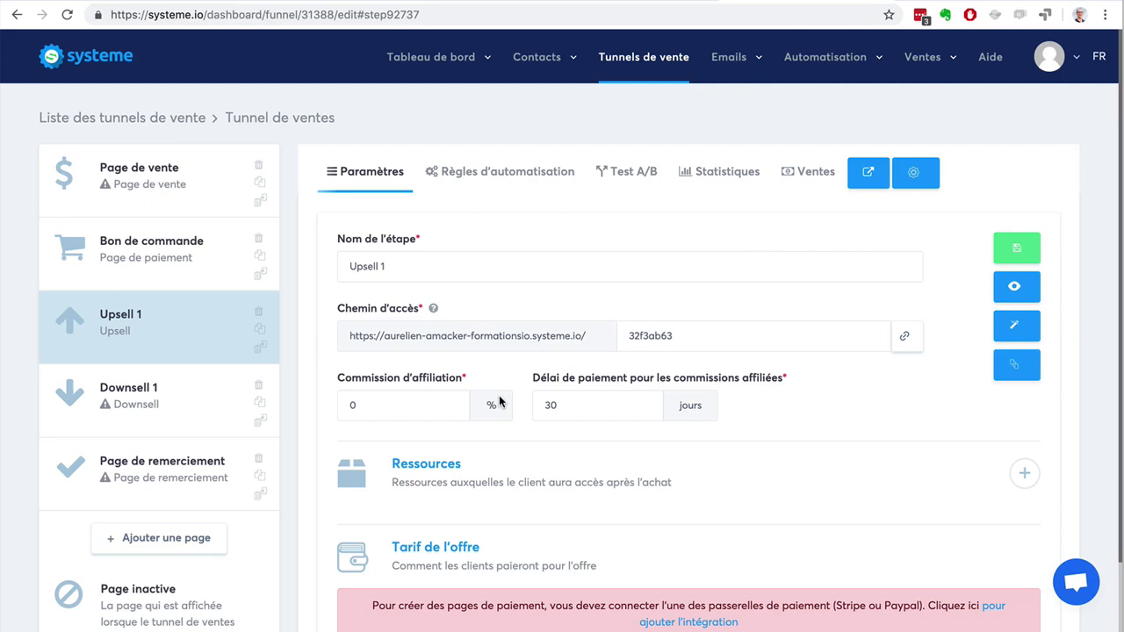
pyautogui.click(149, 404)
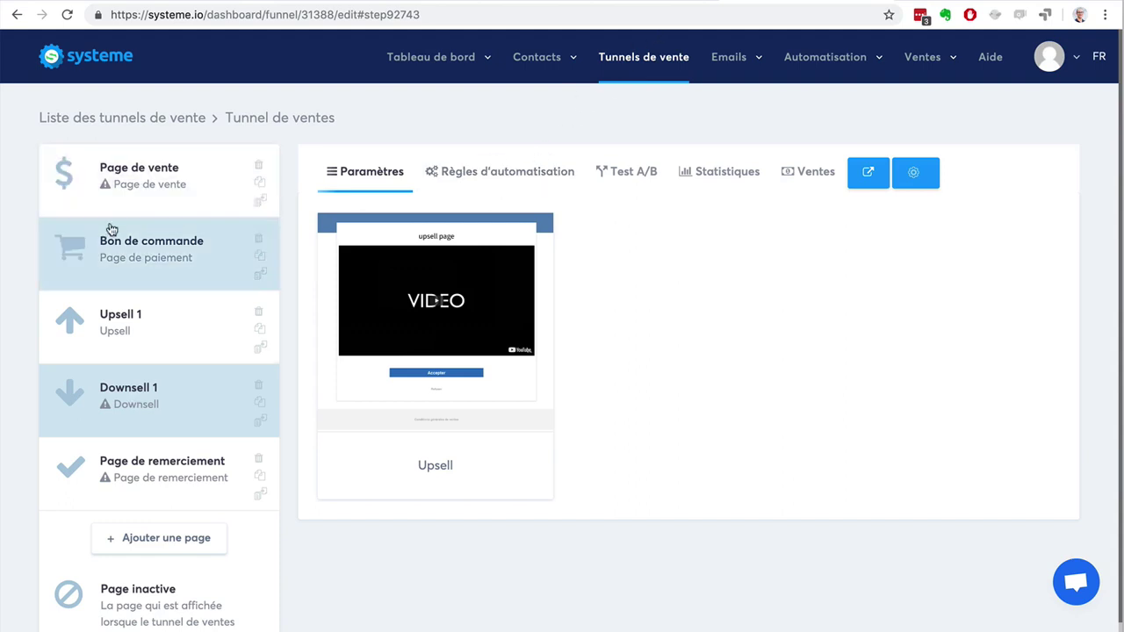
# View the automation rules and the A/B test section of the "Bon de commande" page
pyautogui.click(132, 260)
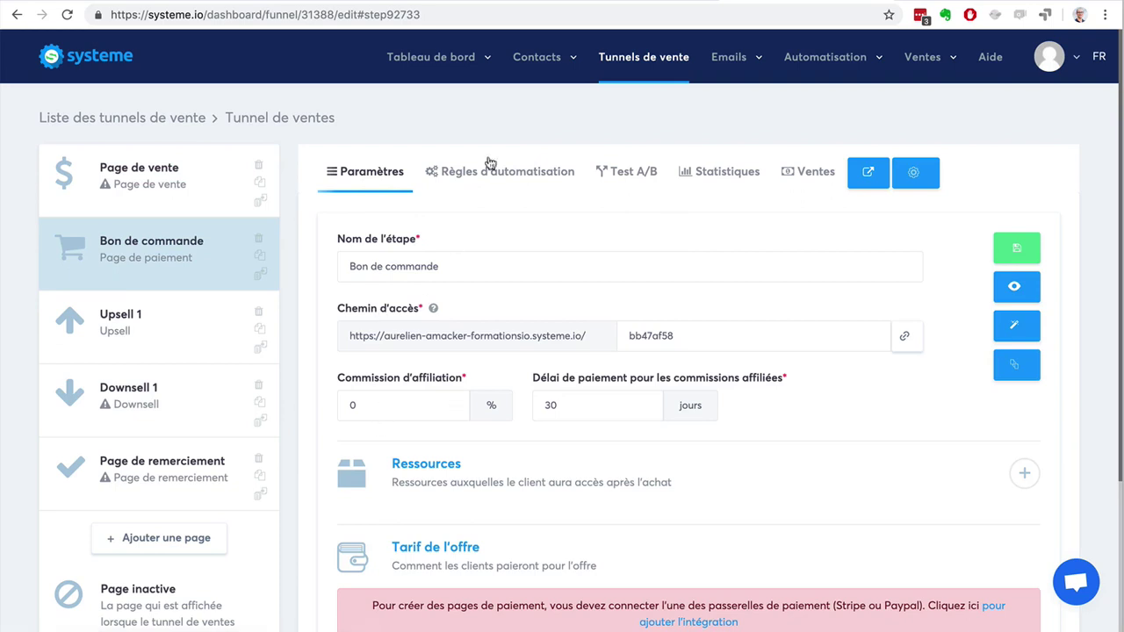
pyautogui.click(477, 186)
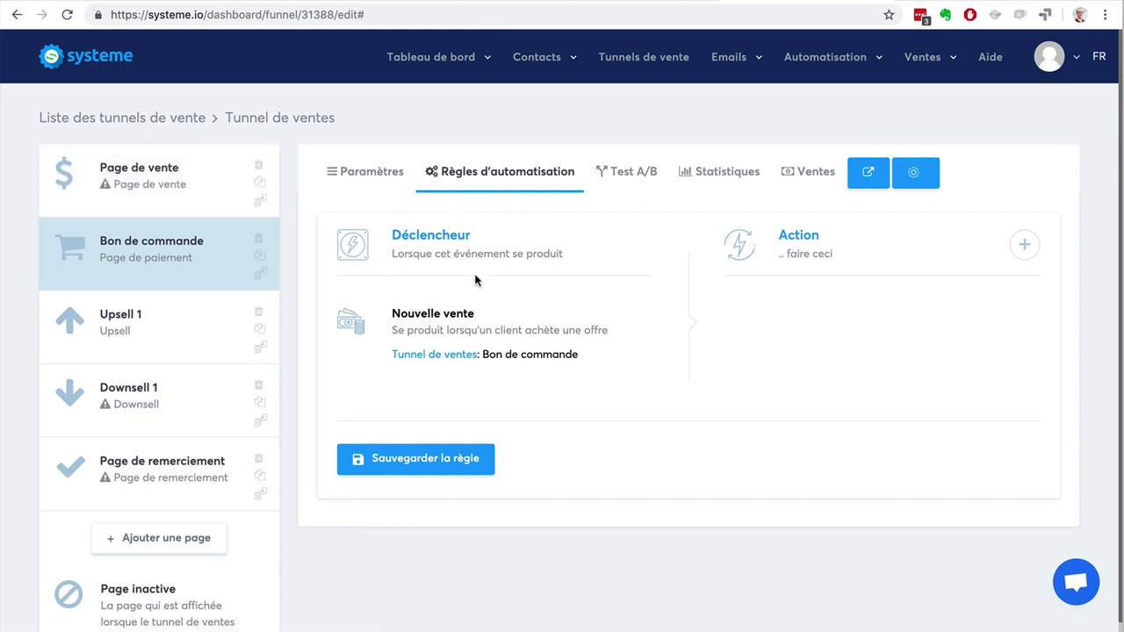
pyautogui.moveTo(828, 61)
pyautogui.click(626, 175)
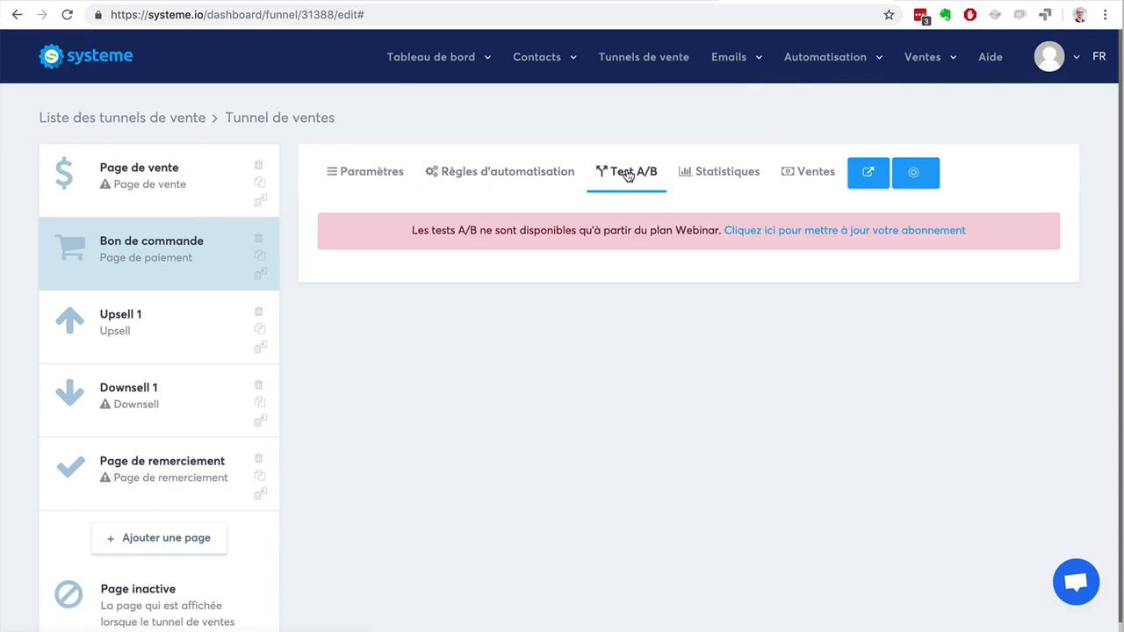
# Examine the funnel's statistics for each page and its list of sales
pyautogui.click(728, 174)
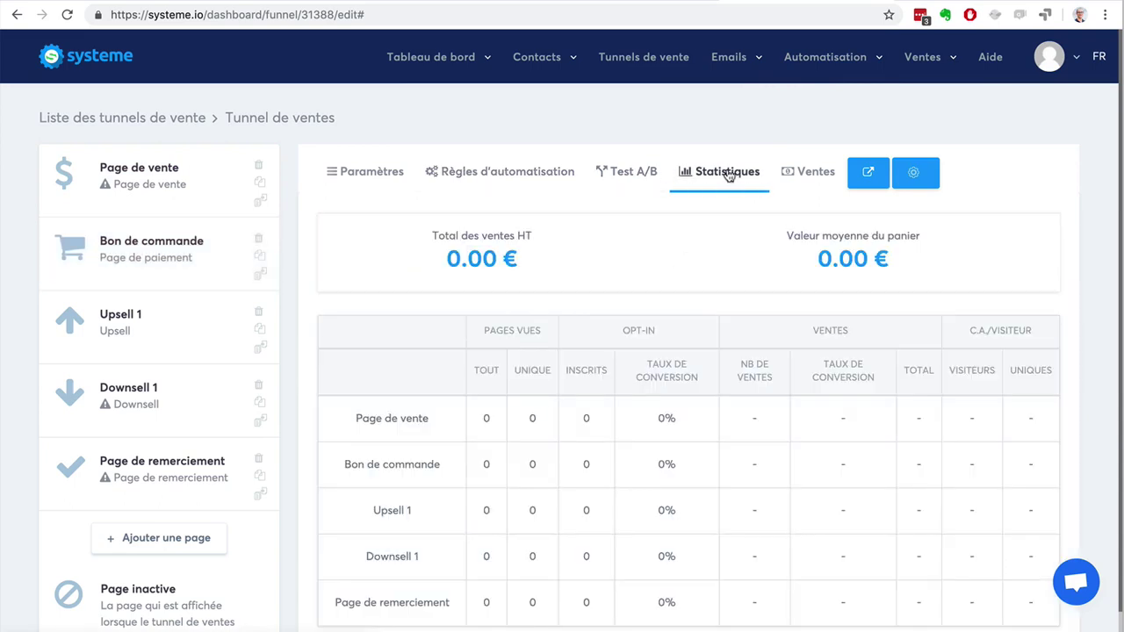
pyautogui.scroll(-1, 1057, 305)
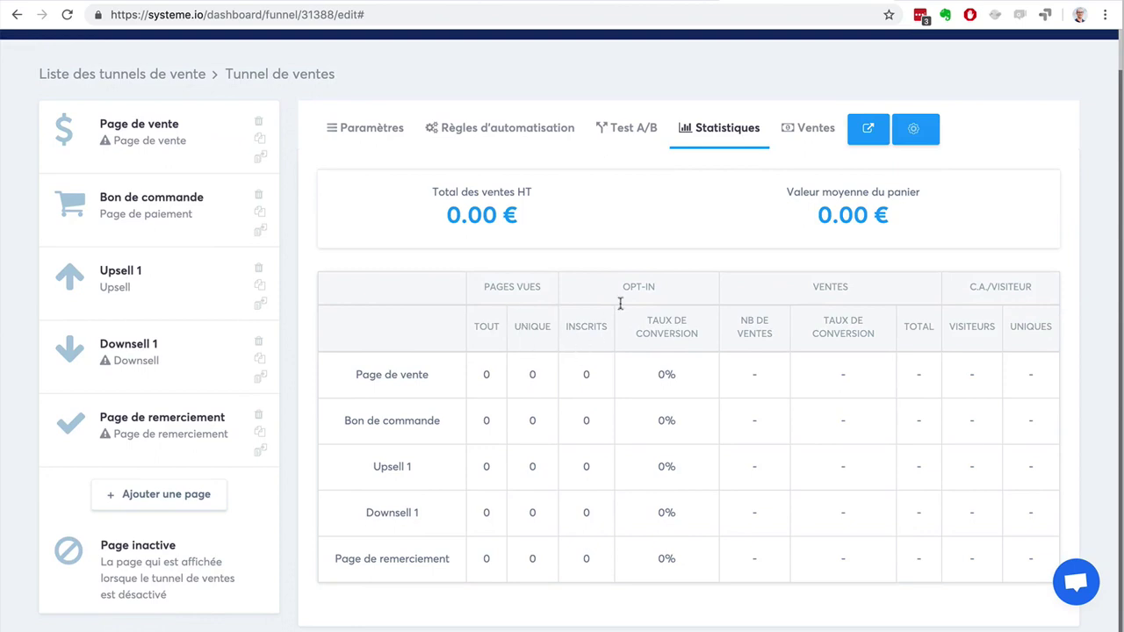
pyautogui.click(805, 132)
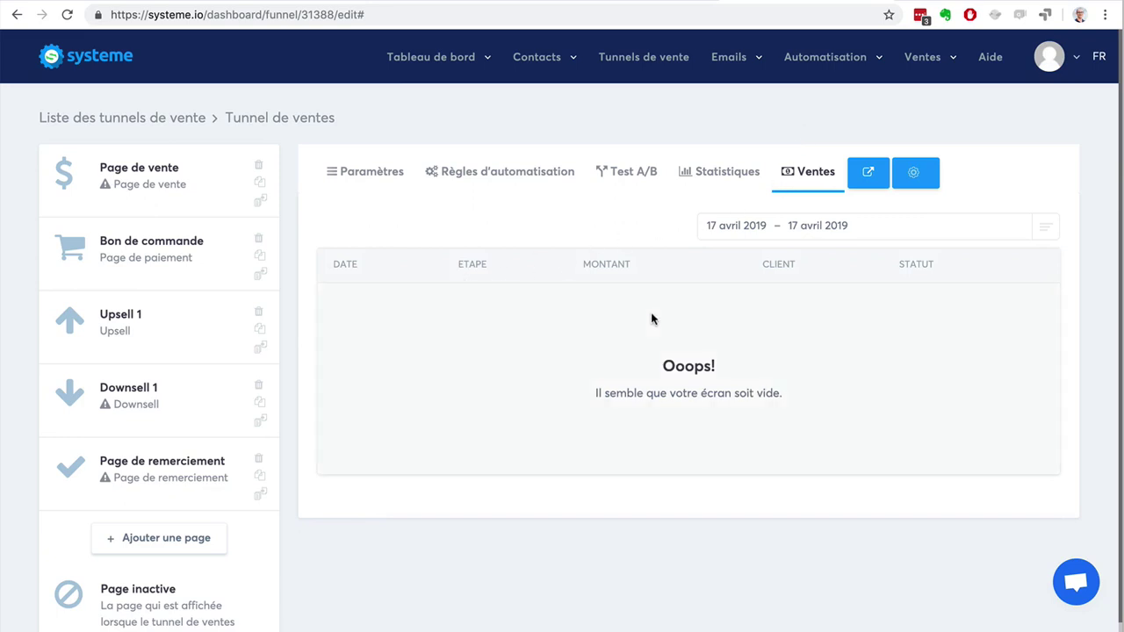
pyautogui.click(136, 250)
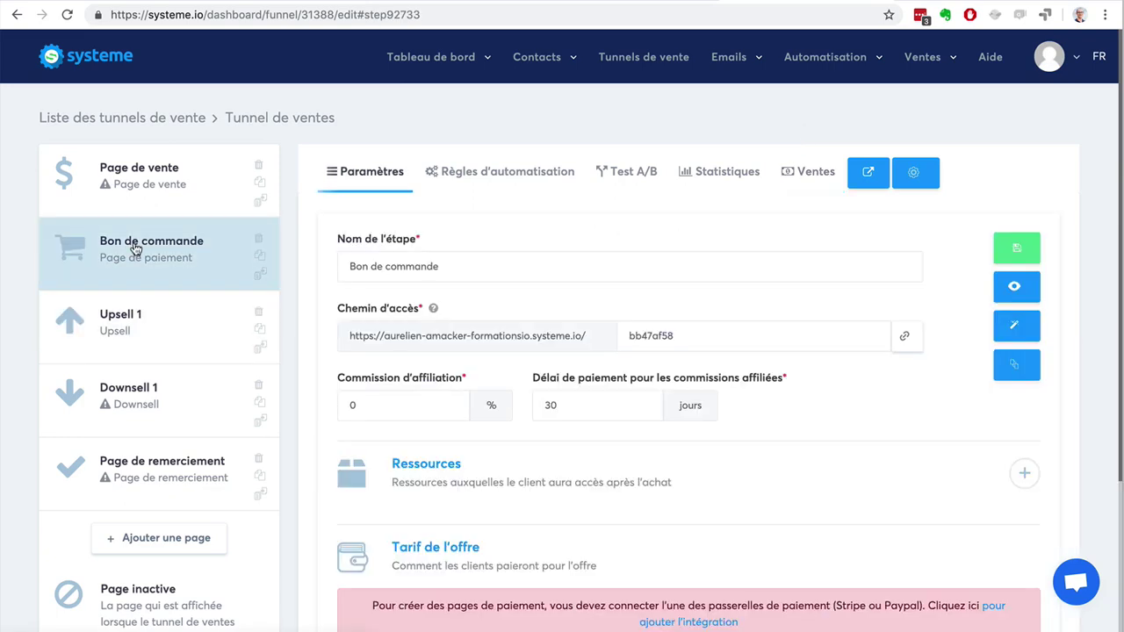
pyautogui.click(808, 172)
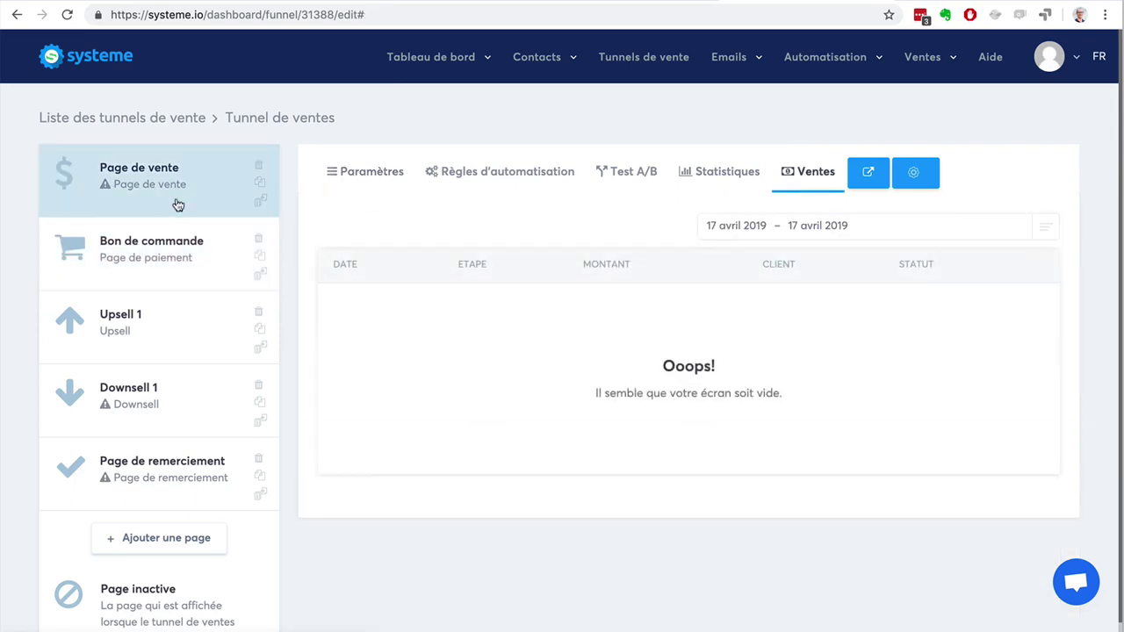
# View the sales list from the "Page de vente" step and return to that page's template choices
pyautogui.click(162, 199)
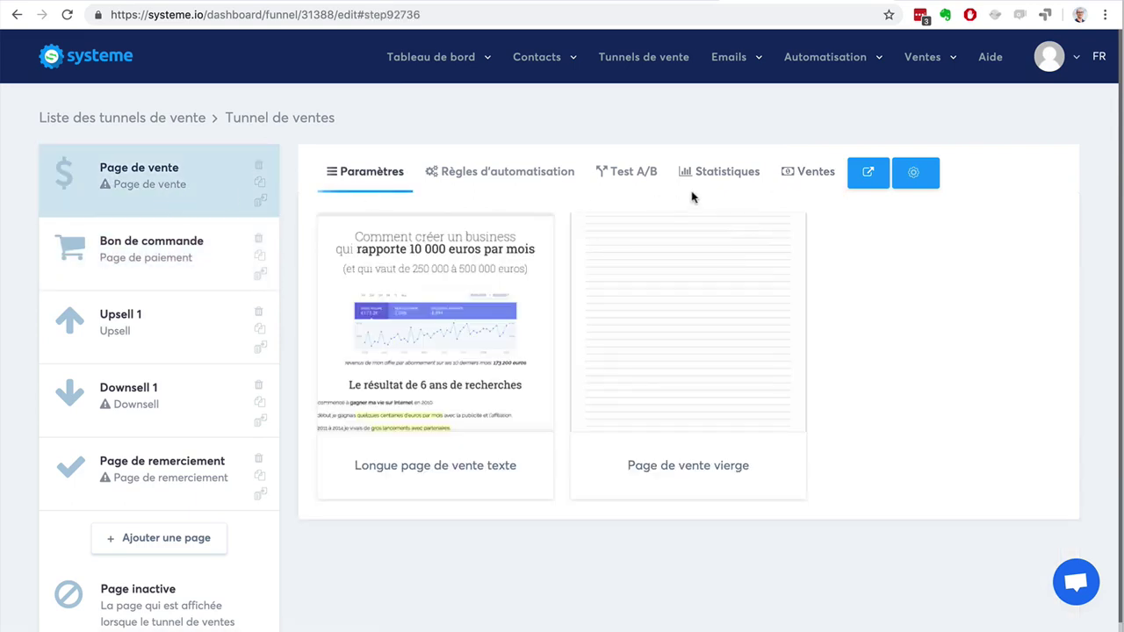
pyautogui.click(795, 176)
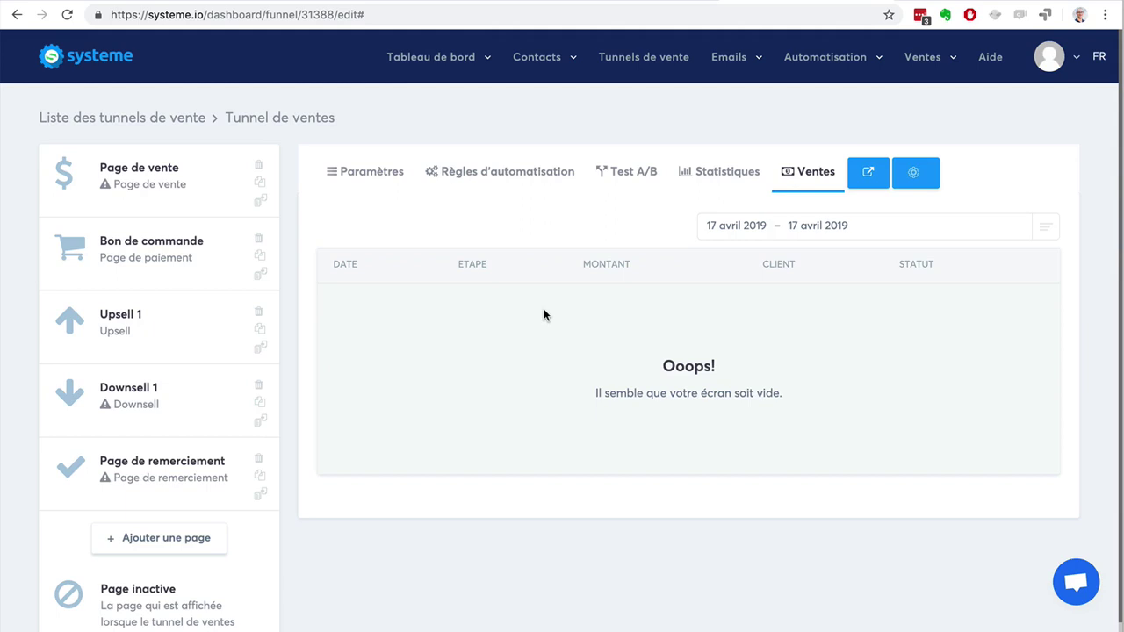
pyautogui.click(160, 204)
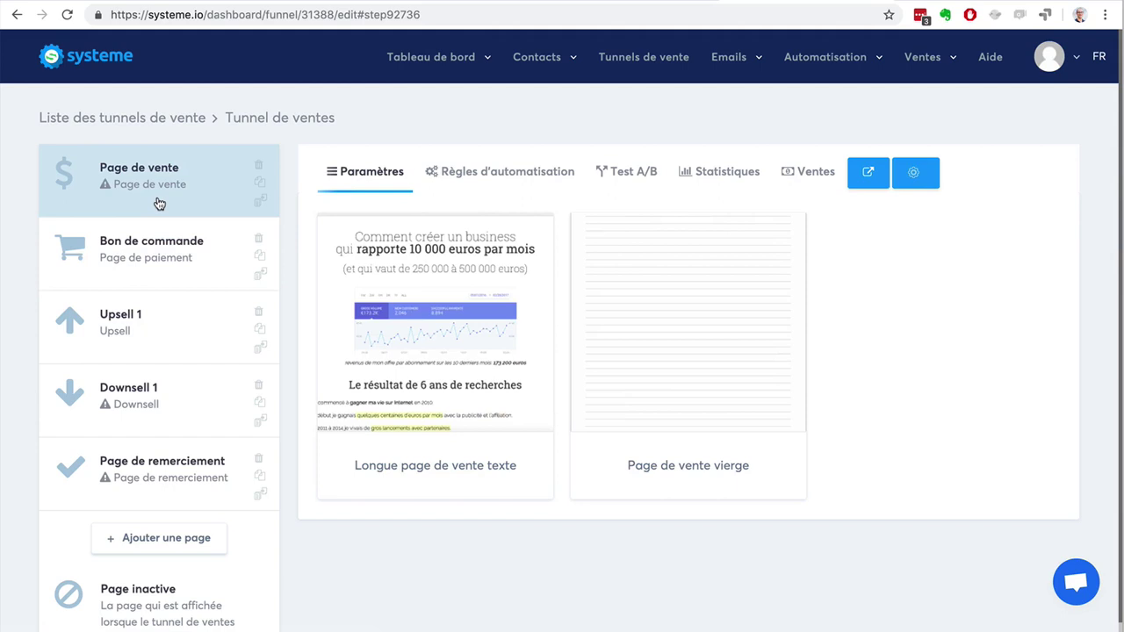